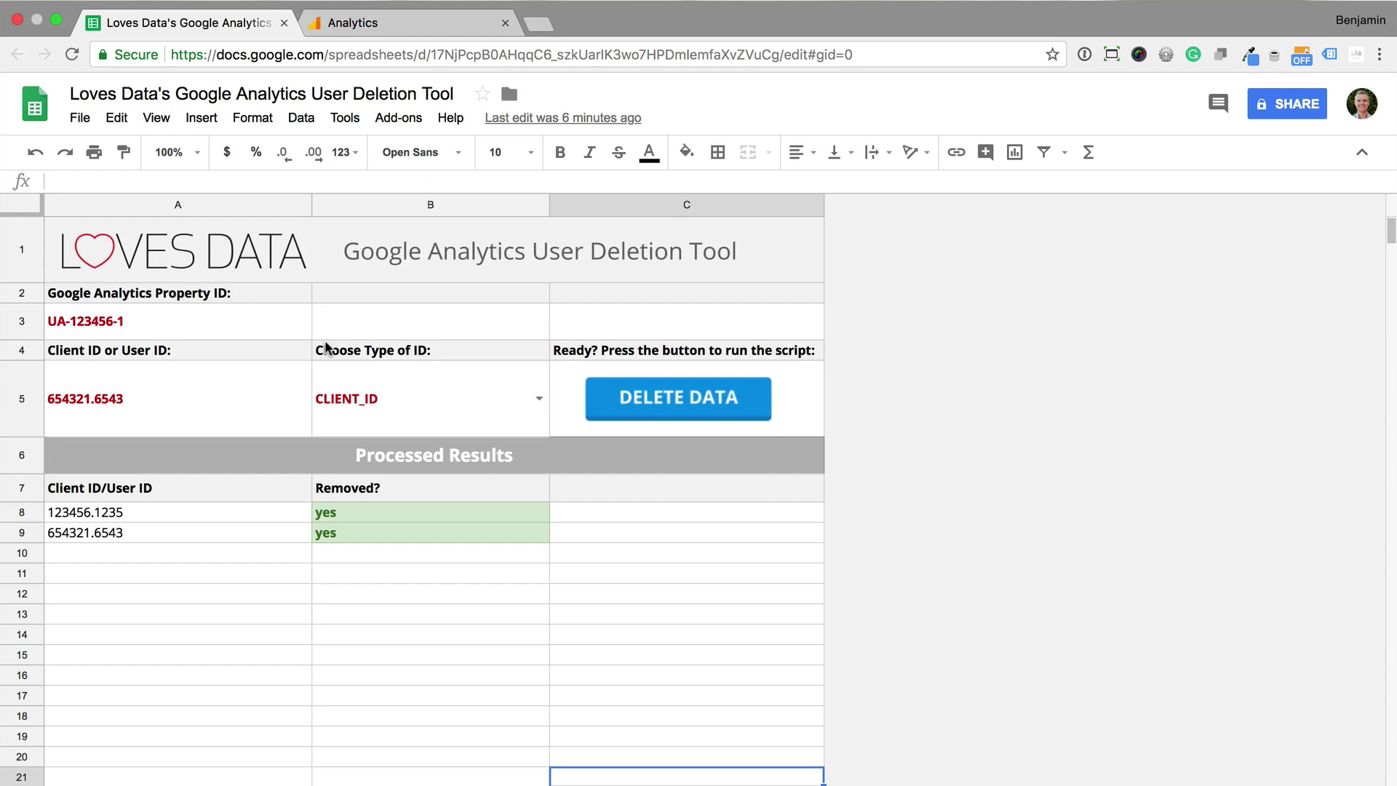
Paste the real Analytics property ID into A3 and keep CLIENT_ID as B5's ID type
{"action": "left_click", "coordinate": [267, 329]}
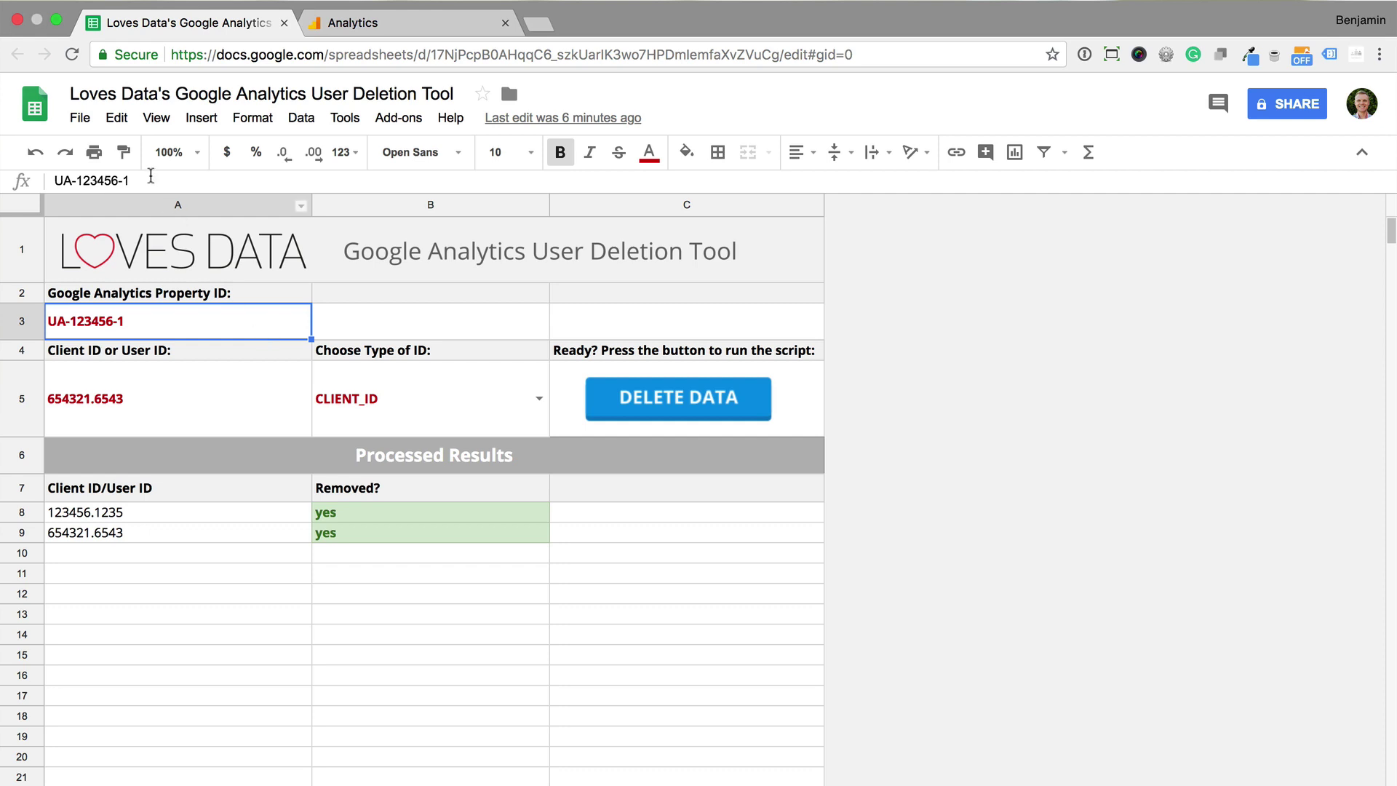
{"action": "left_click_drag", "start_coordinate": [131, 180], "coordinate": [37, 182]}
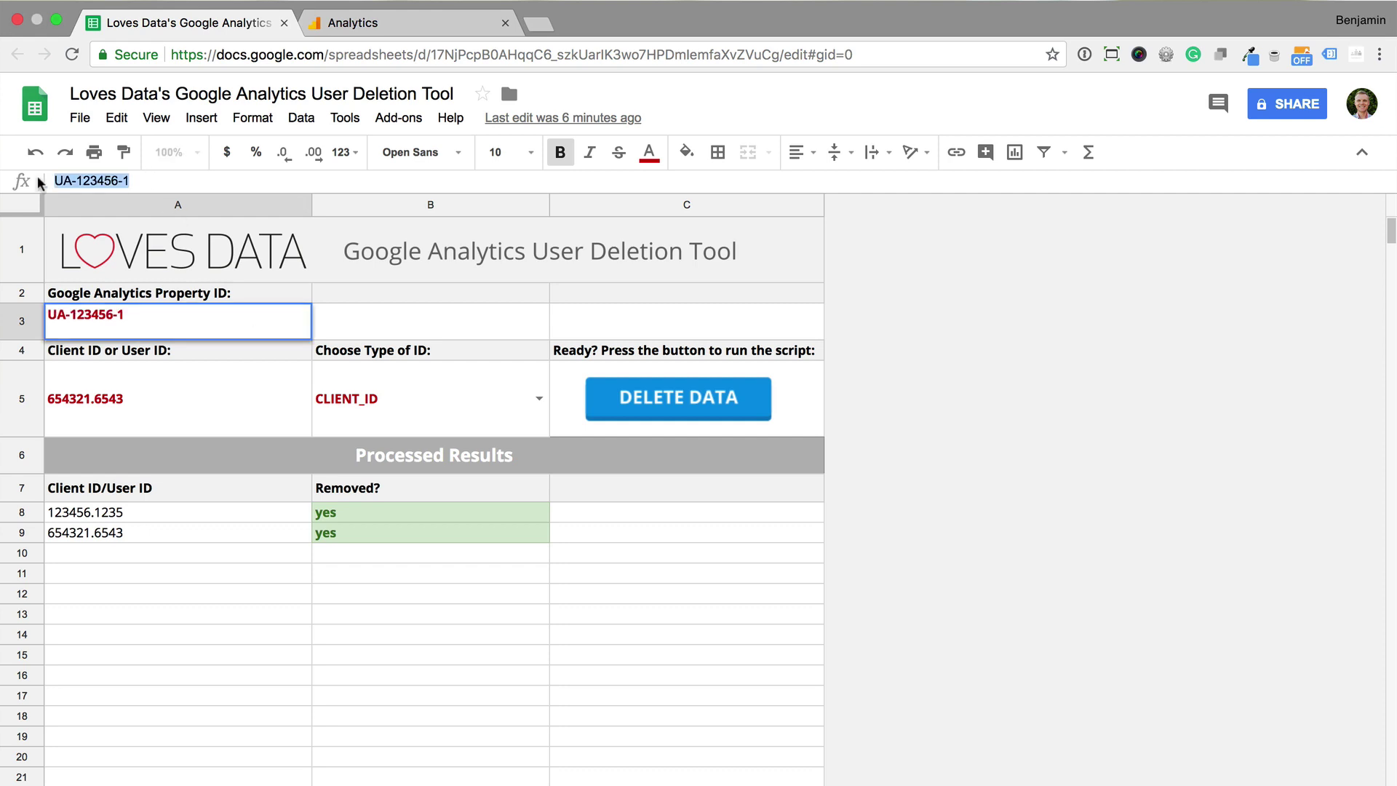
{"action": "type", "text": "UA-3828140-1"}
{"action": "left_click", "coordinate": [219, 377]}
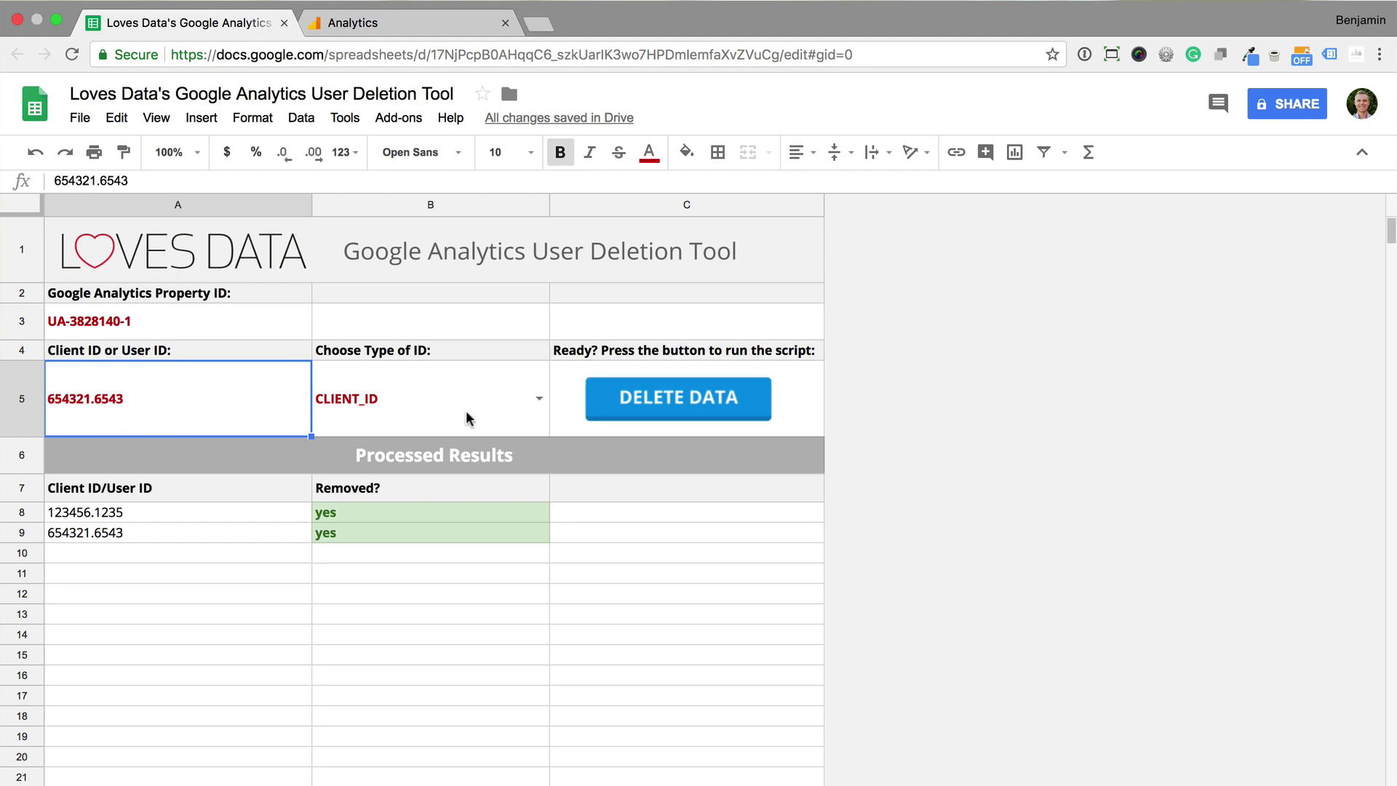
{"action": "left_click", "coordinate": [539, 399]}
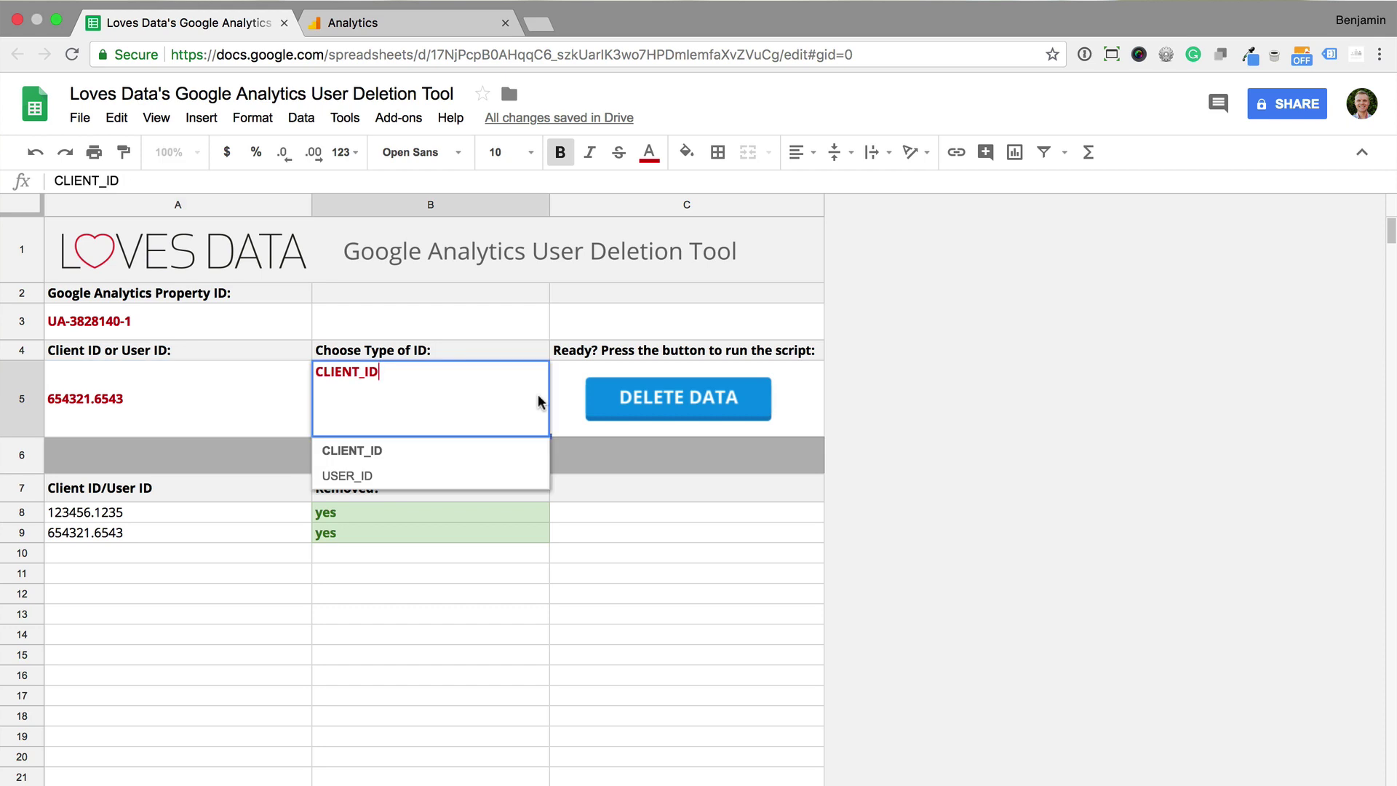
{"action": "left_click", "coordinate": [462, 458]}
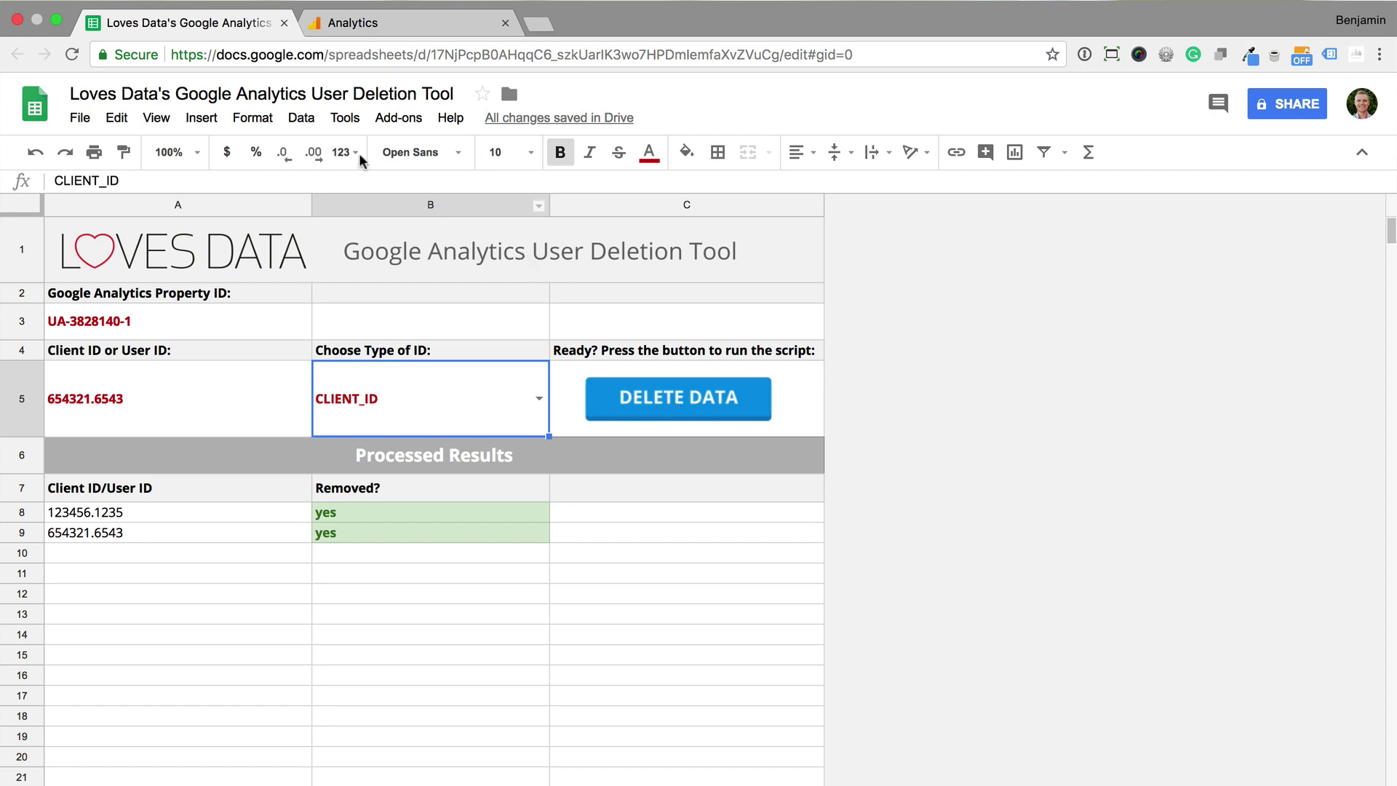
Open the deleteUser script and highlight its input, deletion request, upsert and appendRow lines
{"action": "left_click", "coordinate": [347, 122]}
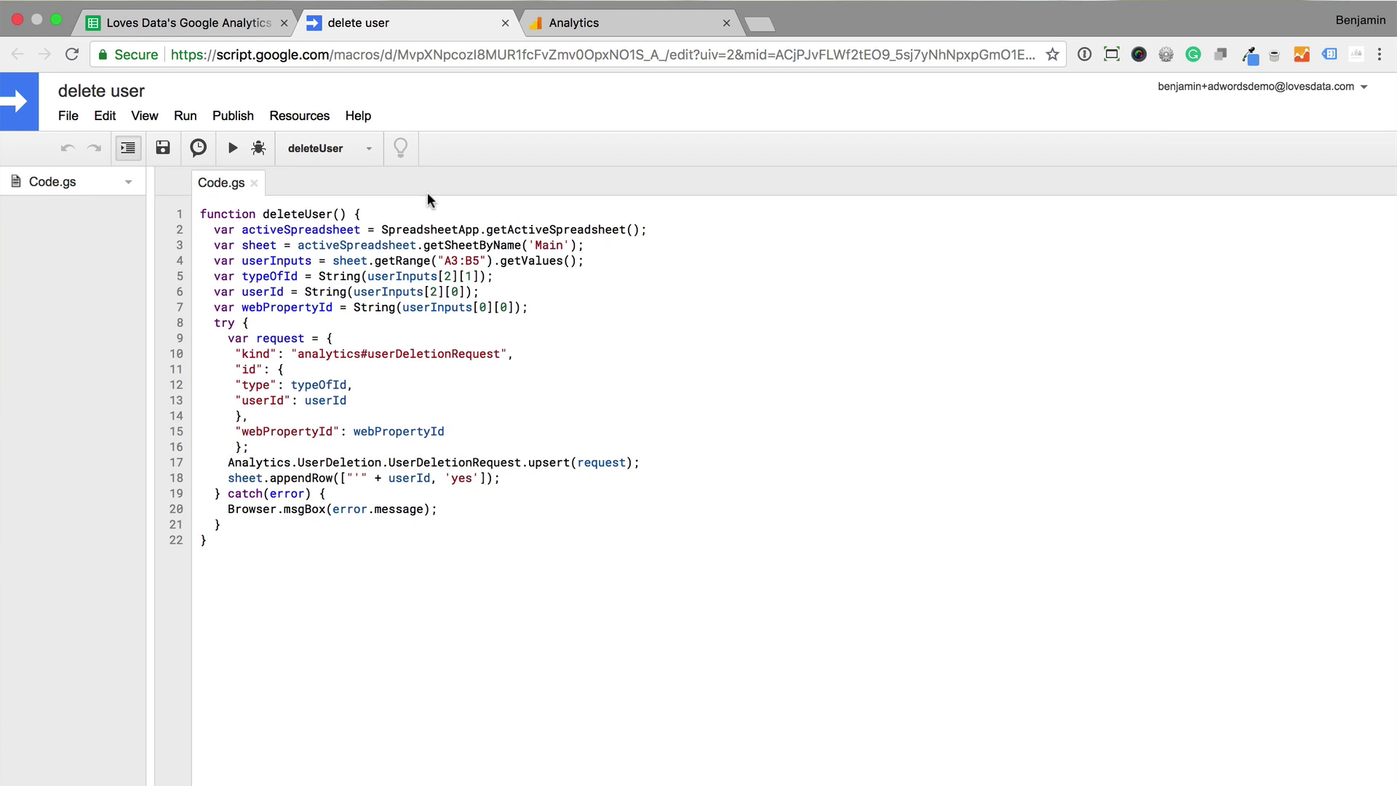
{"action": "left_click_drag", "start_coordinate": [208, 271], "coordinate": [541, 309]}
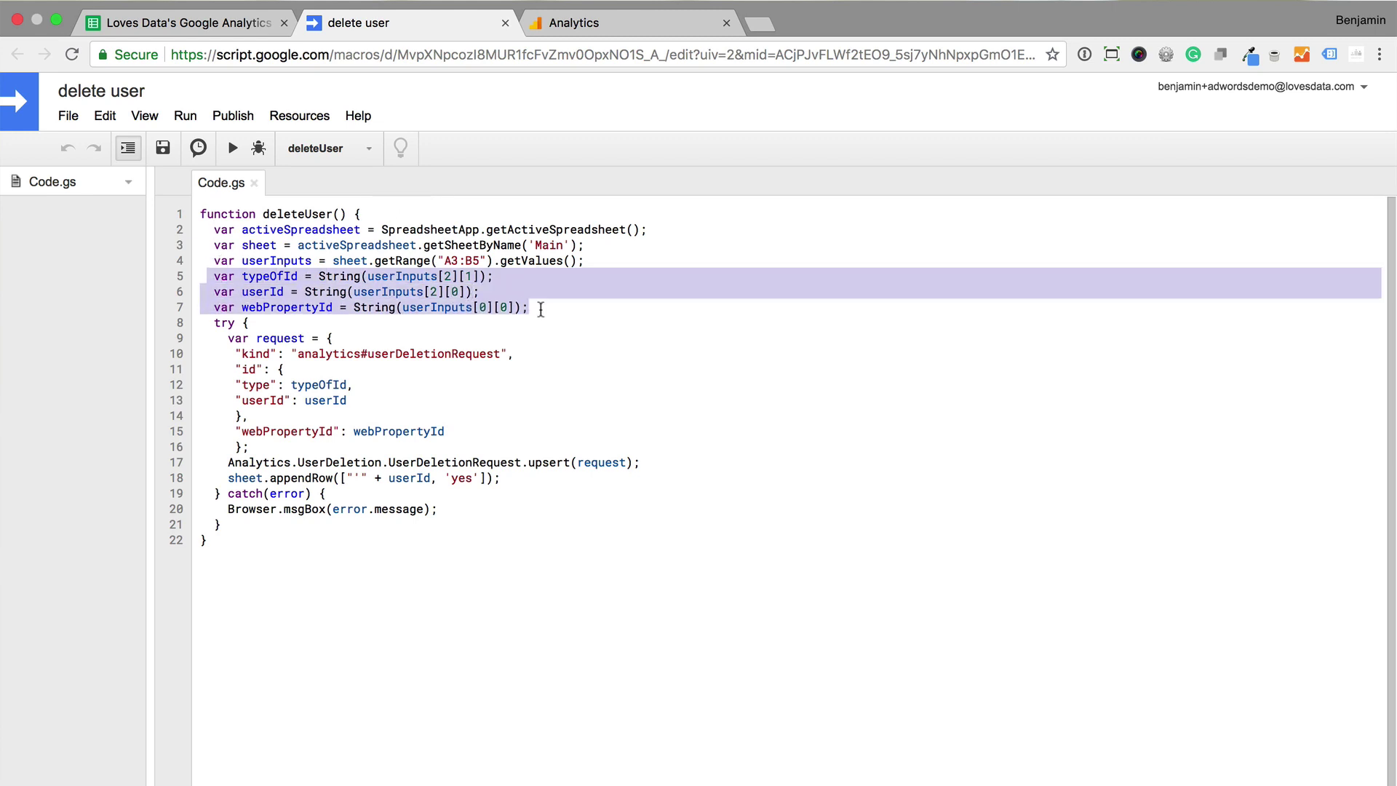
{"action": "left_click", "coordinate": [227, 339]}
{"action": "left_click_drag", "start_coordinate": [227, 339], "coordinate": [321, 414]}
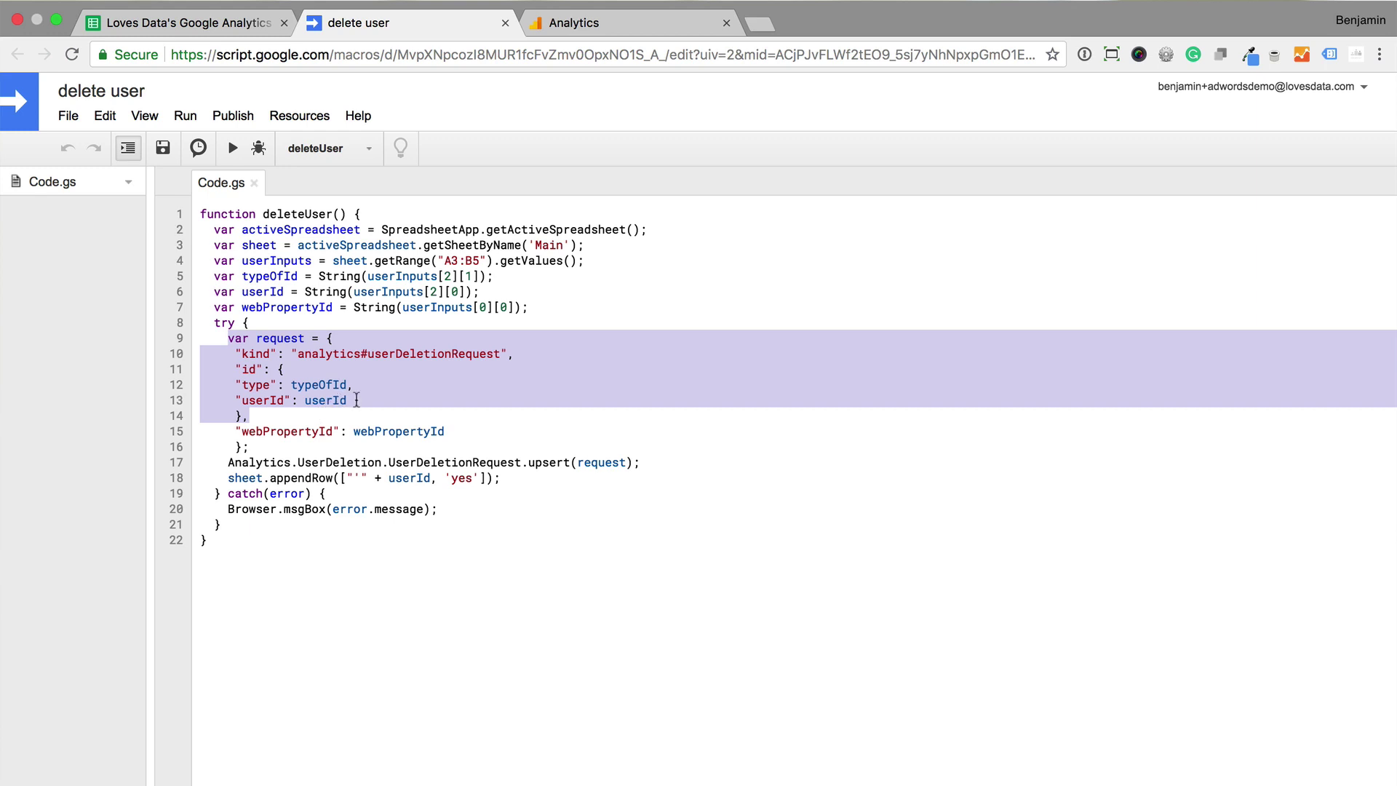
{"action": "left_click_drag", "start_coordinate": [220, 460], "coordinate": [645, 466]}
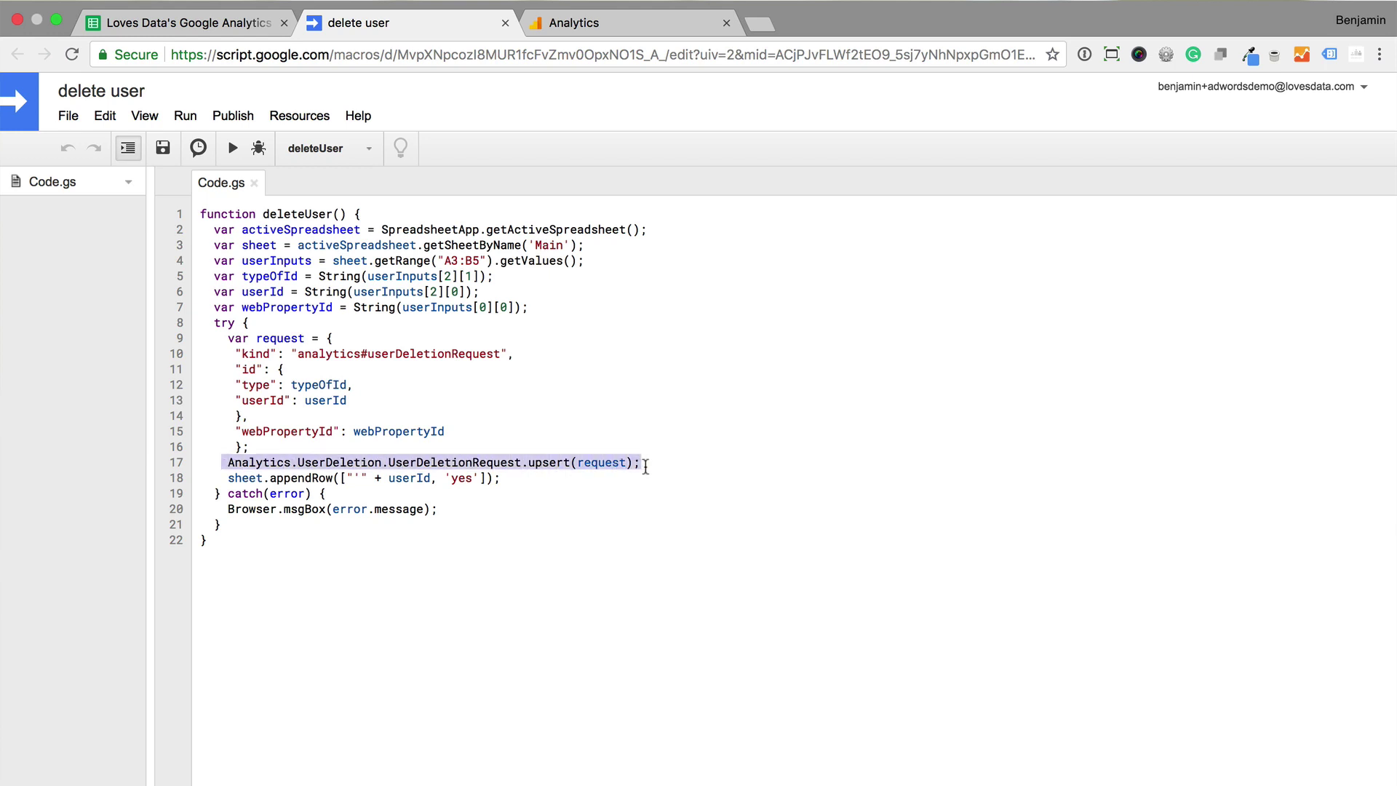
{"action": "left_click_drag", "start_coordinate": [226, 478], "coordinate": [507, 481]}
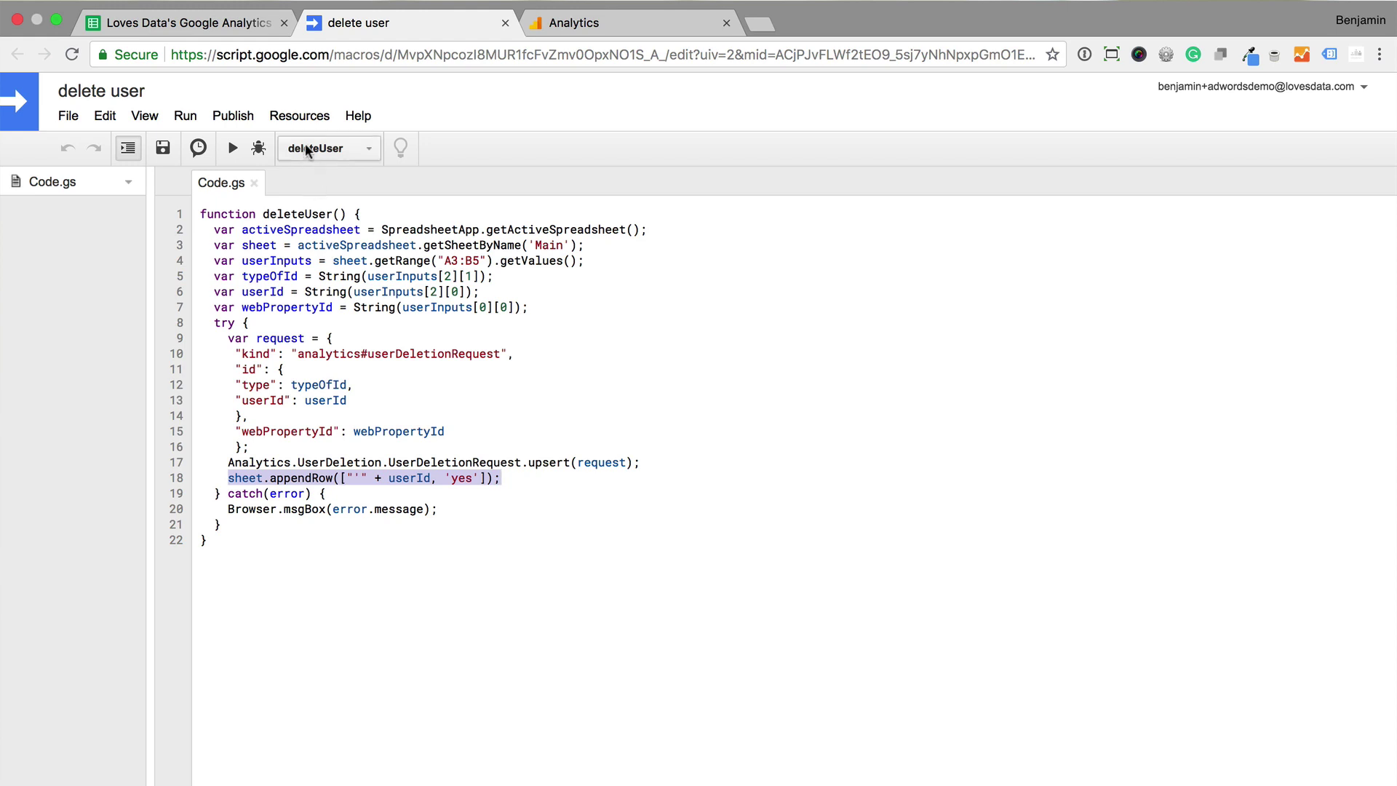
Check that Google Analytics API v3 is on under Resources > Advanced Google services
{"action": "left_click", "coordinate": [296, 117]}
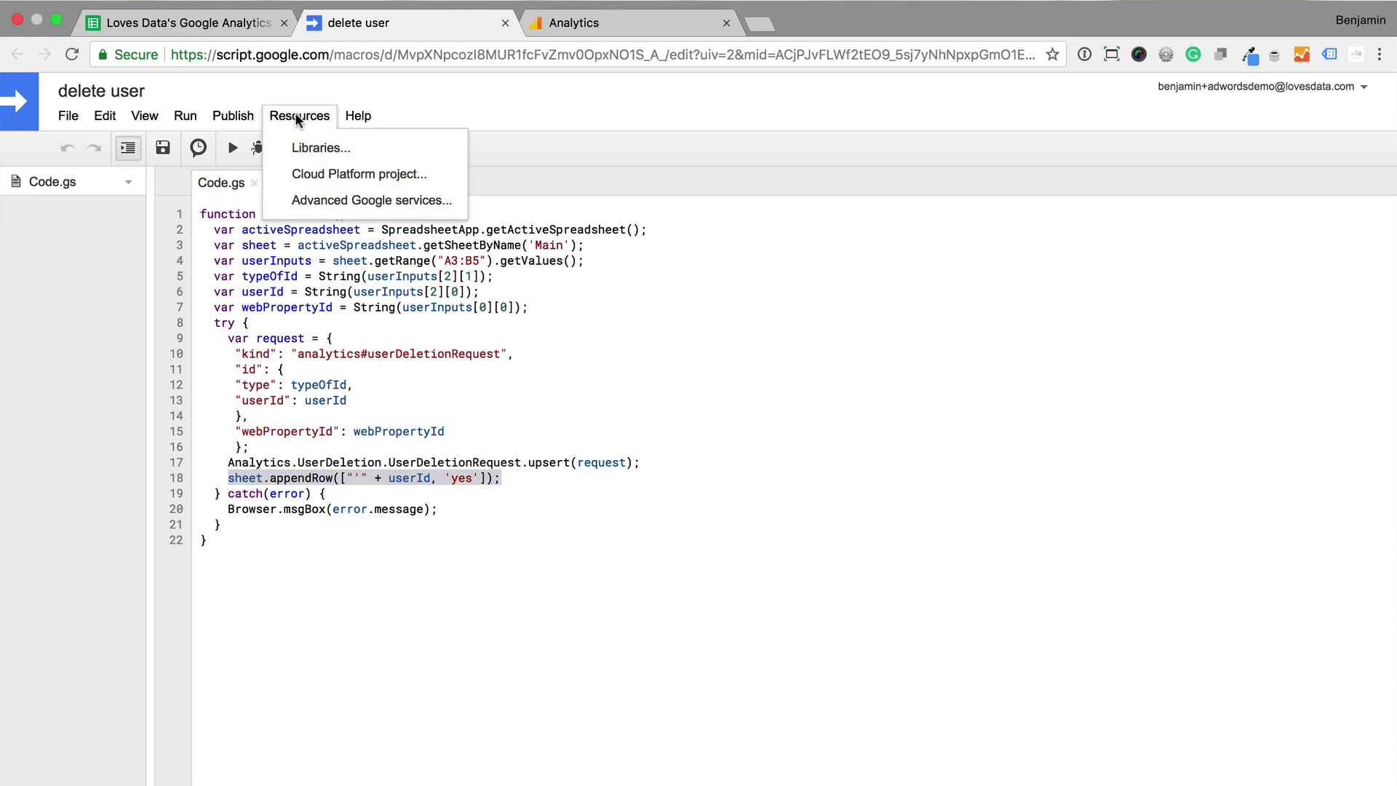
{"action": "left_click", "coordinate": [374, 201]}
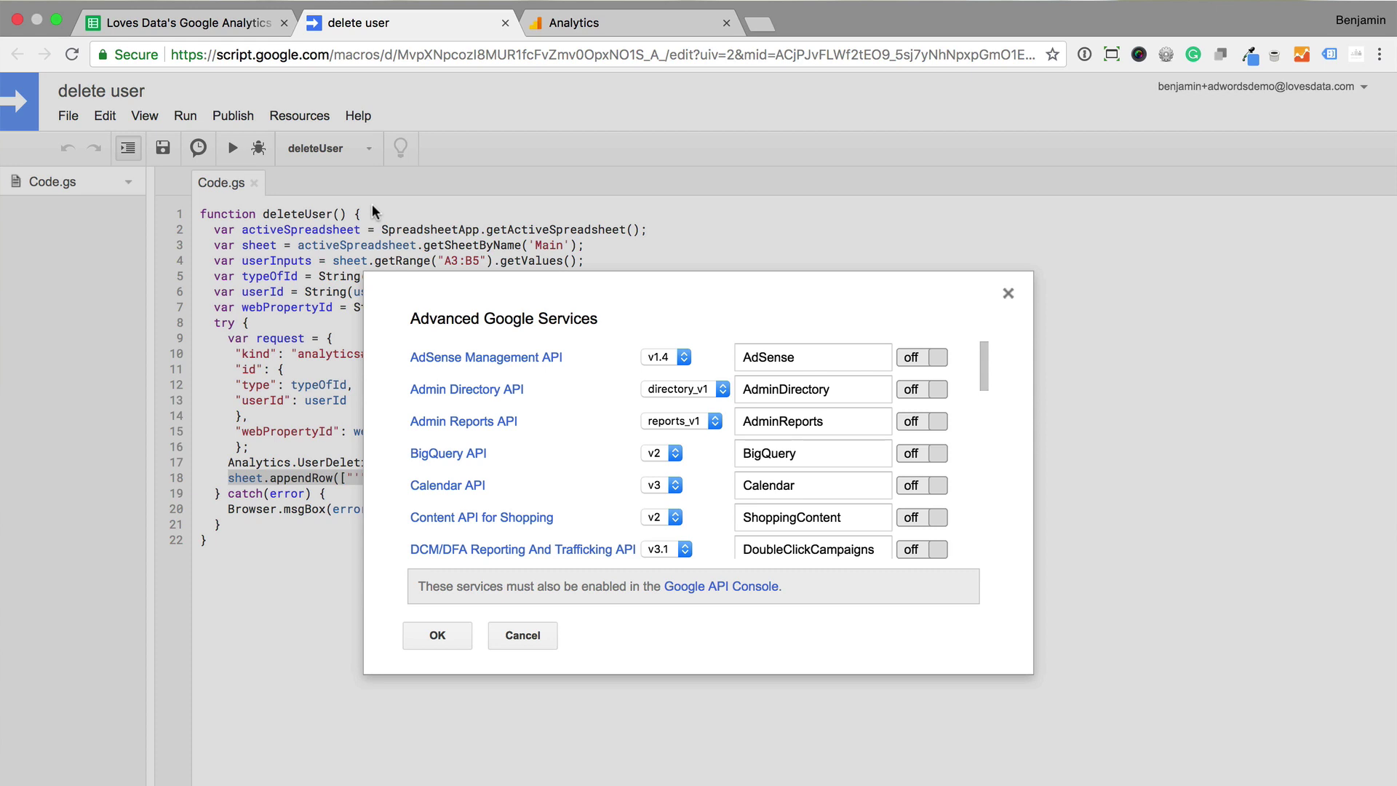
{"action": "scroll", "coordinate": [613, 443], "scroll_direction": "down", "scroll_amount": 5}
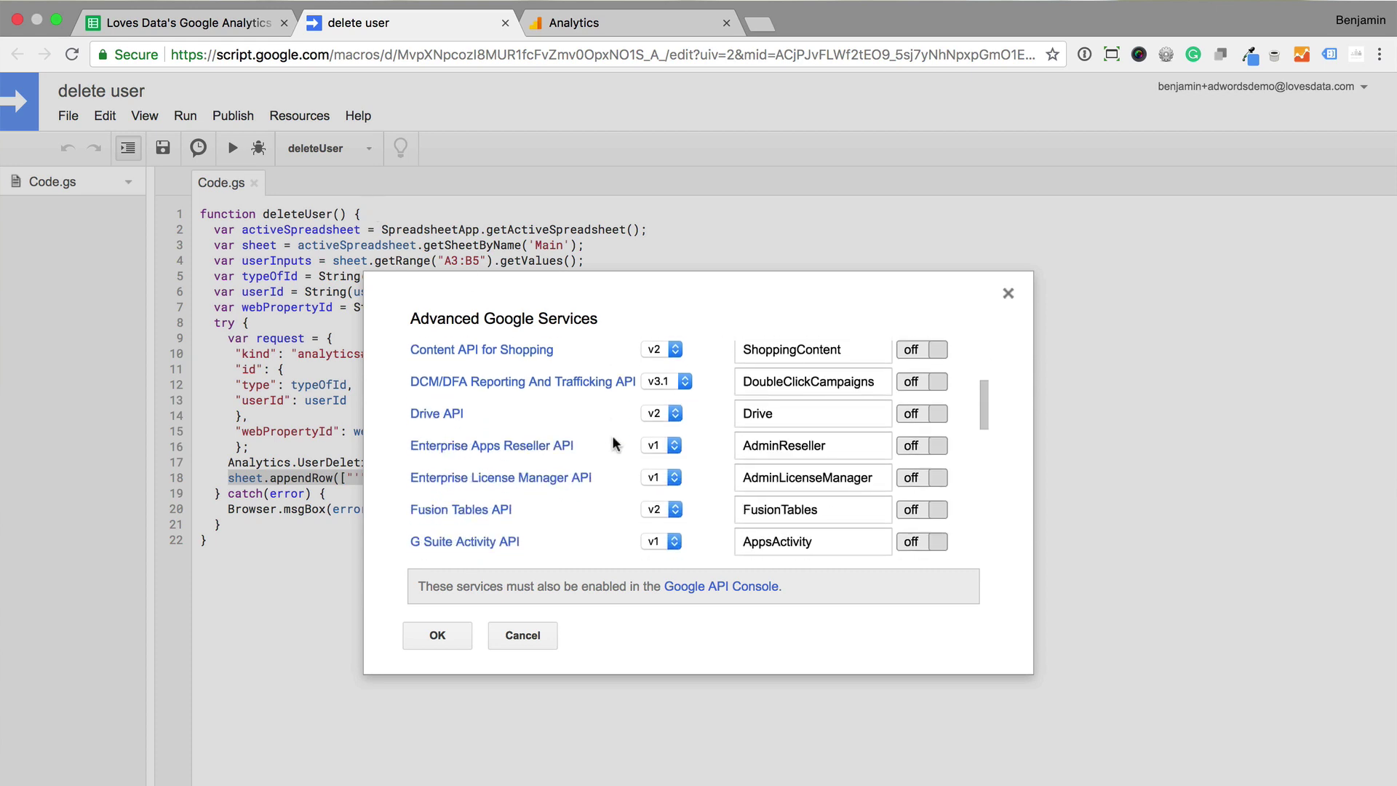
{"action": "scroll", "coordinate": [613, 442], "scroll_direction": "down", "scroll_amount": 1}
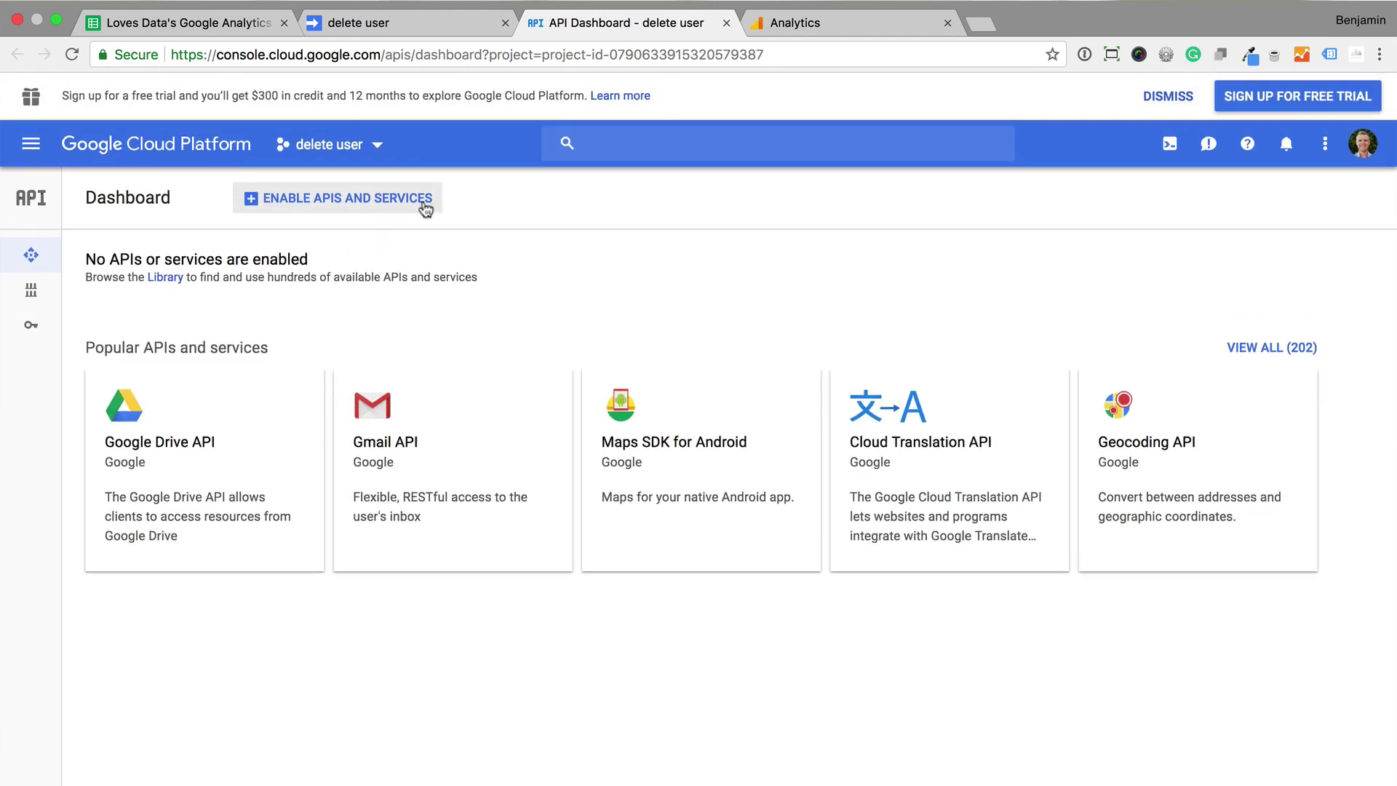
Search the API Library for 'google analytics' and enable the Analytics API
{"action": "left_click", "coordinate": [408, 200]}
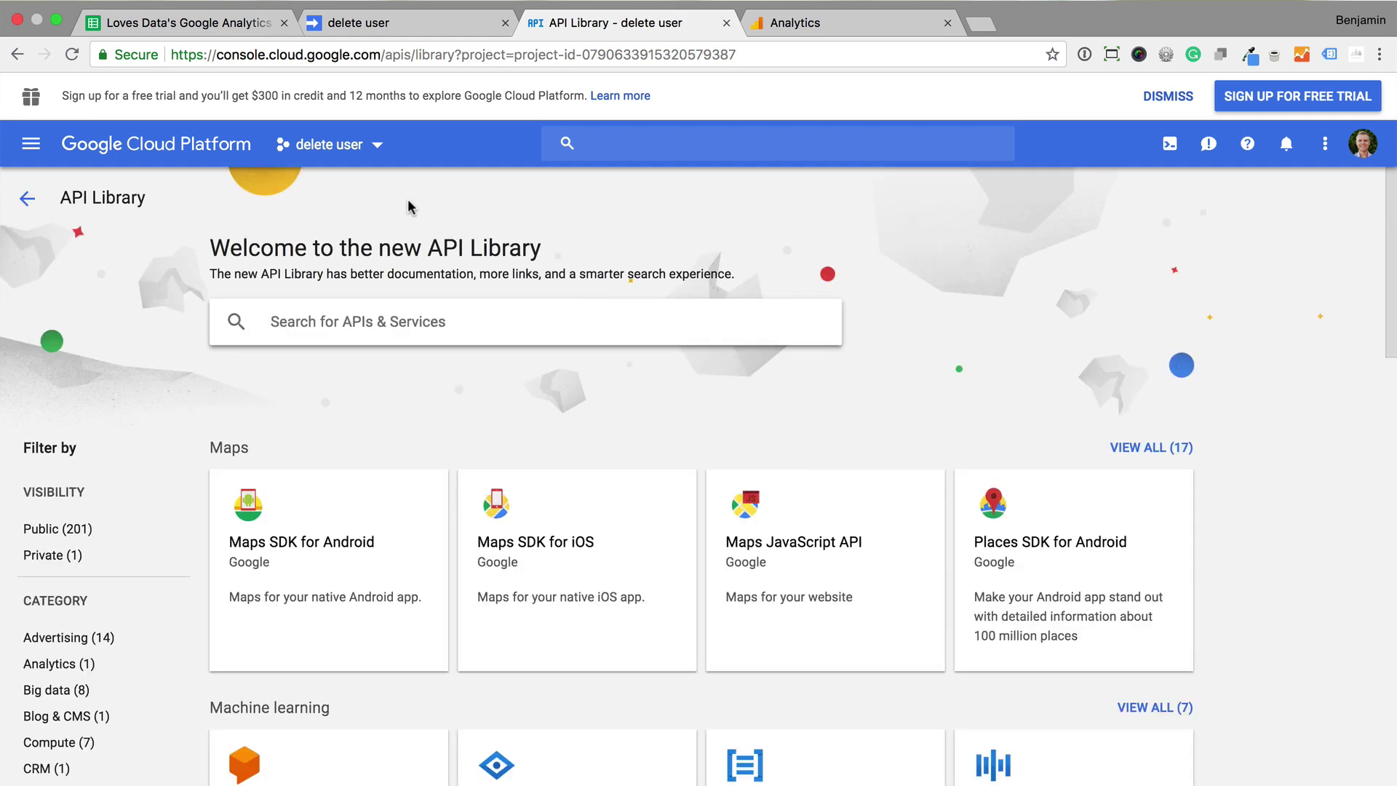
{"action": "type", "text": "google analytics"}
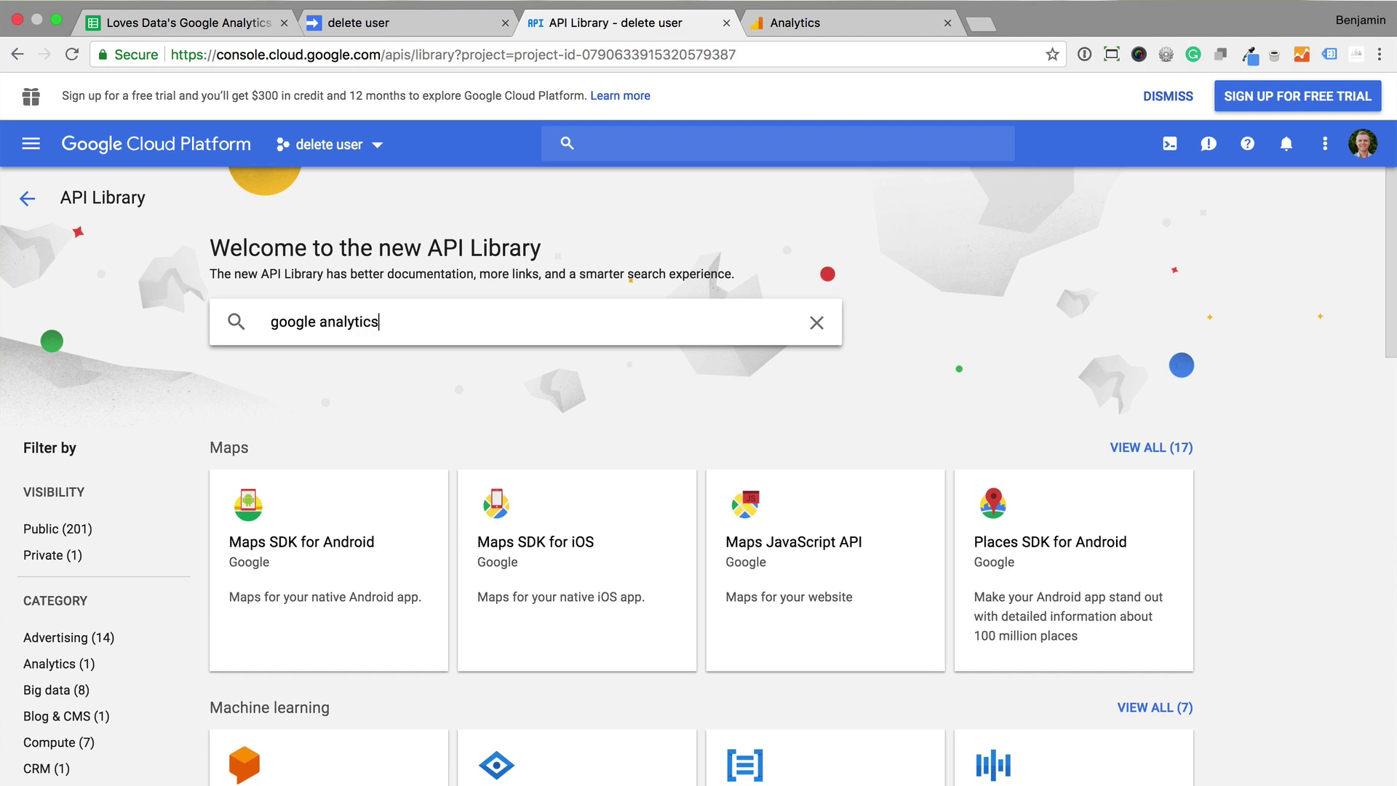
{"action": "key", "text": "Return"}
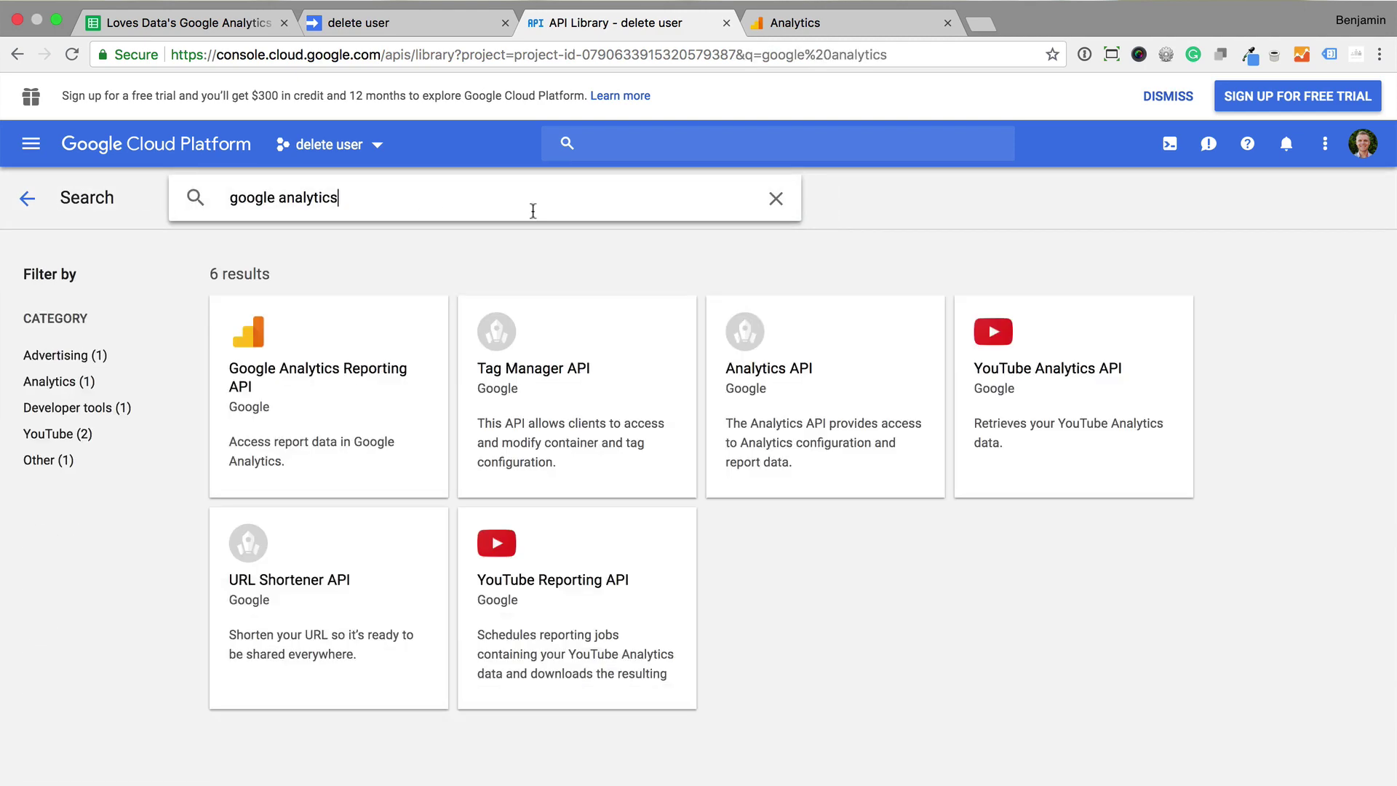
{"action": "left_click", "coordinate": [831, 390]}
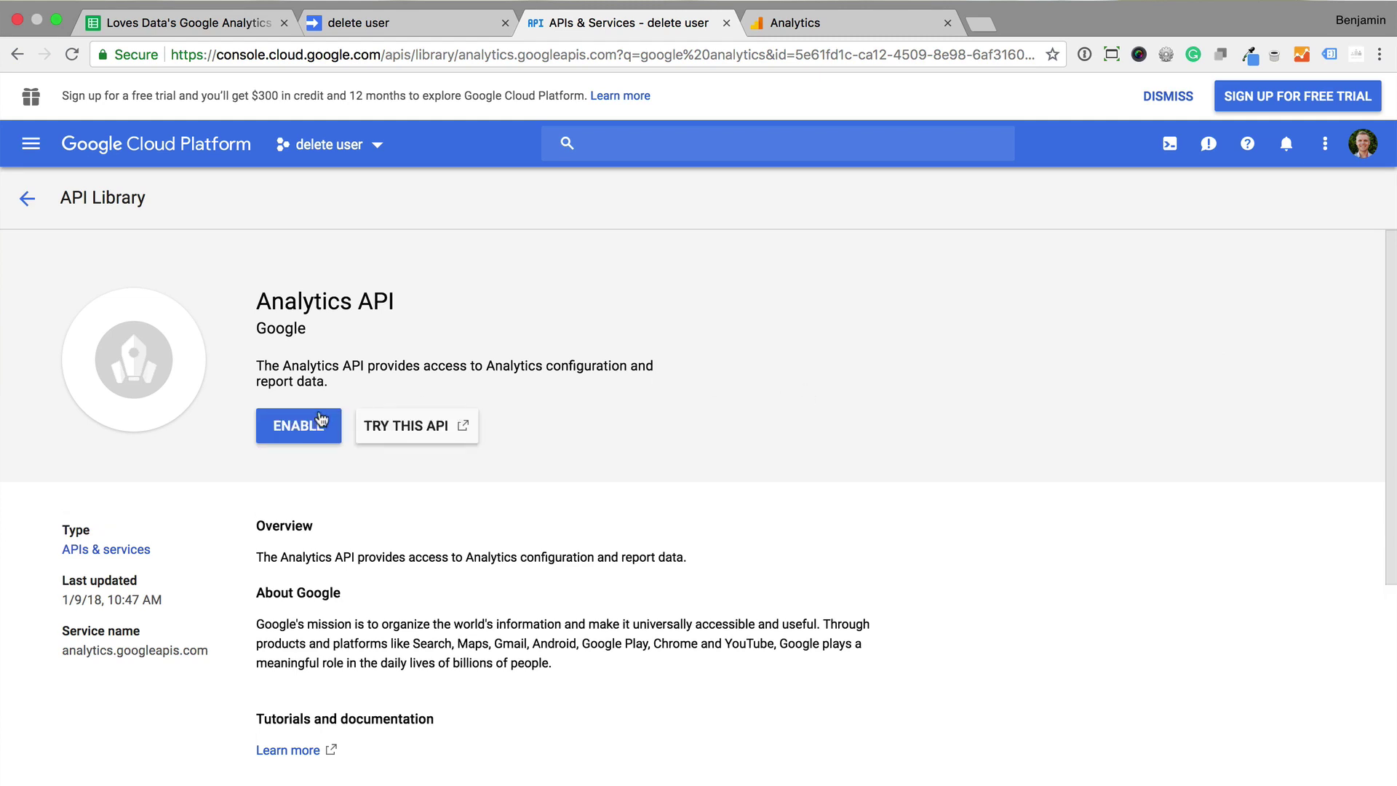
{"action": "left_click", "coordinate": [314, 431]}
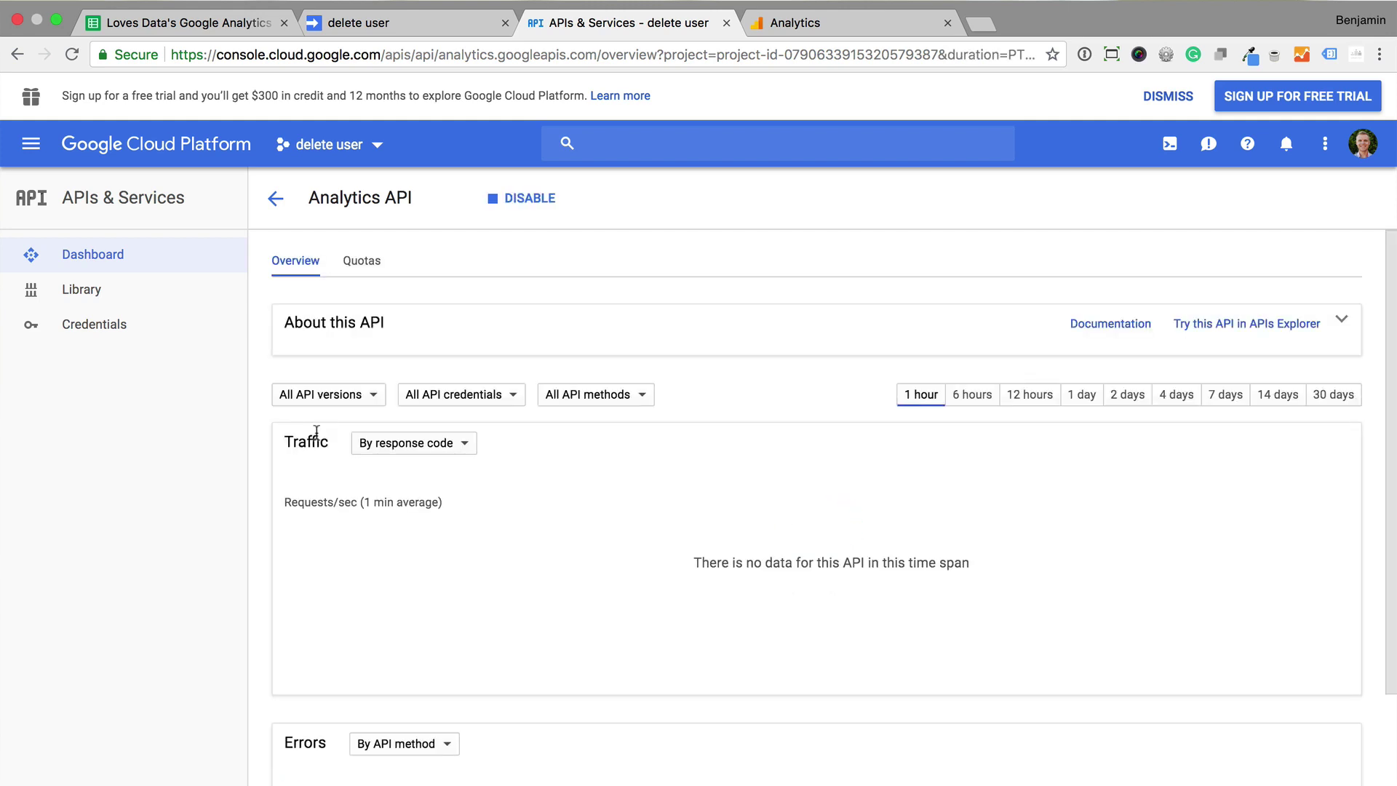
Search User Explorer for the pasted client ID to show its single matching user
{"action": "left_click", "coordinate": [866, 32]}
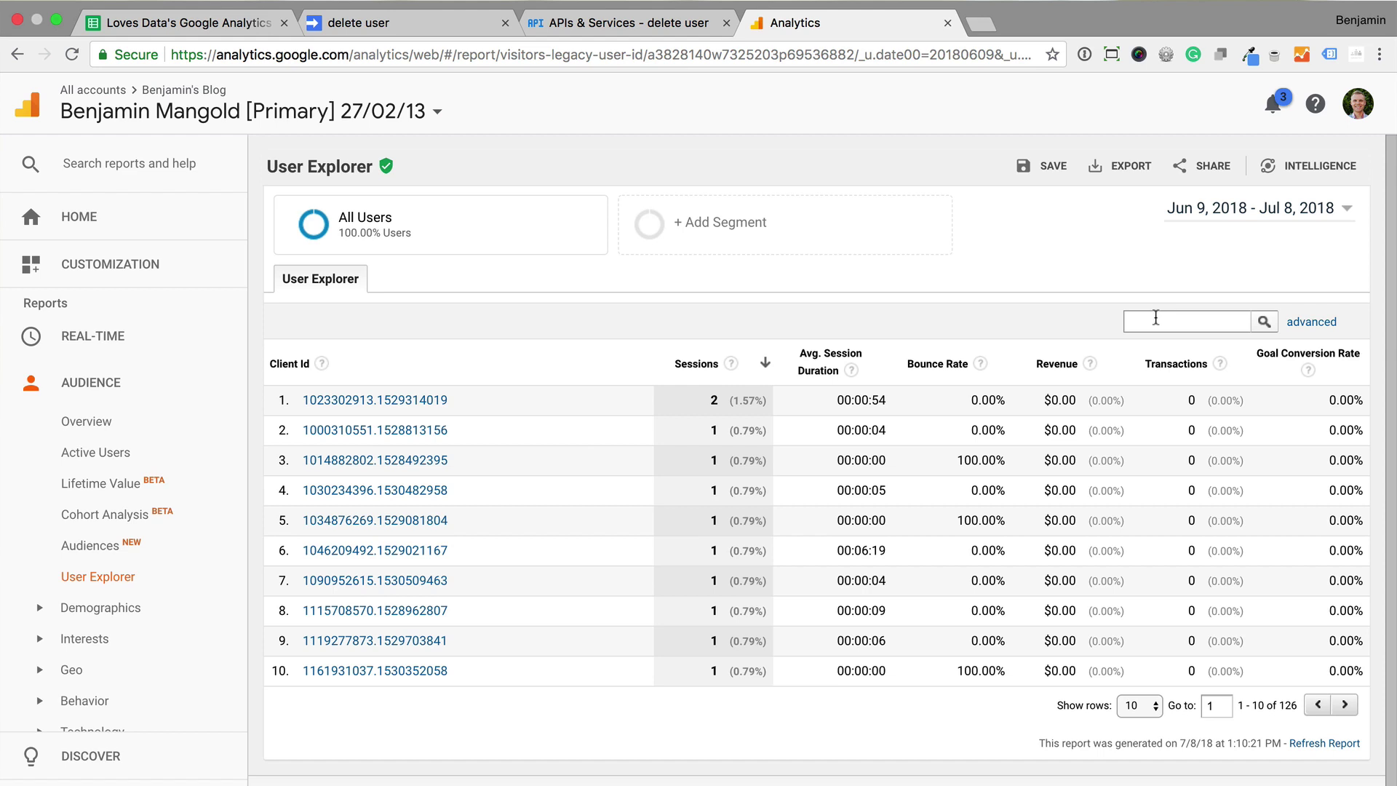
{"action": "type", "text": "17421343.1527073123"}
{"action": "left_click", "coordinate": [1273, 325]}
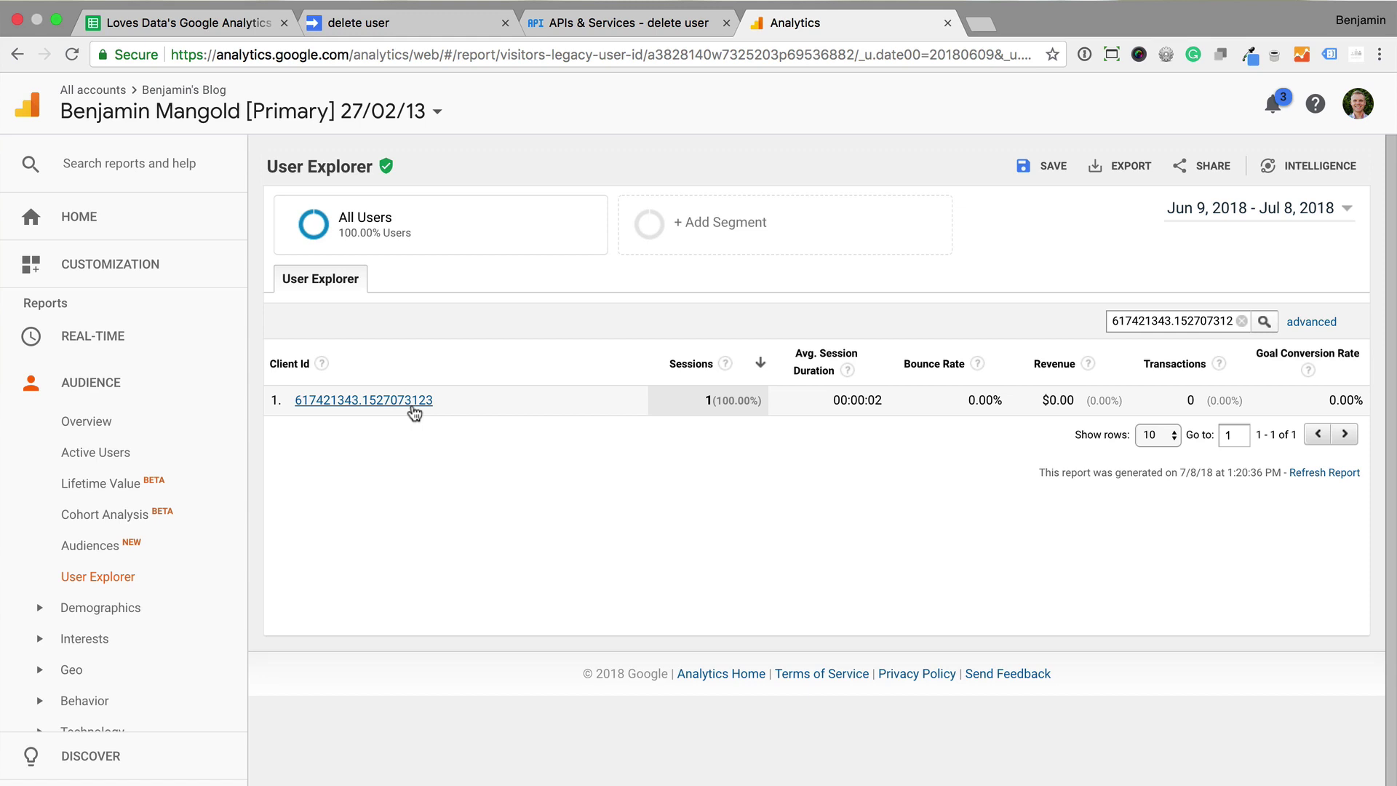
Paste the Analytics client ID into A5 and run DELETE DATA
{"action": "left_click", "coordinate": [240, 29]}
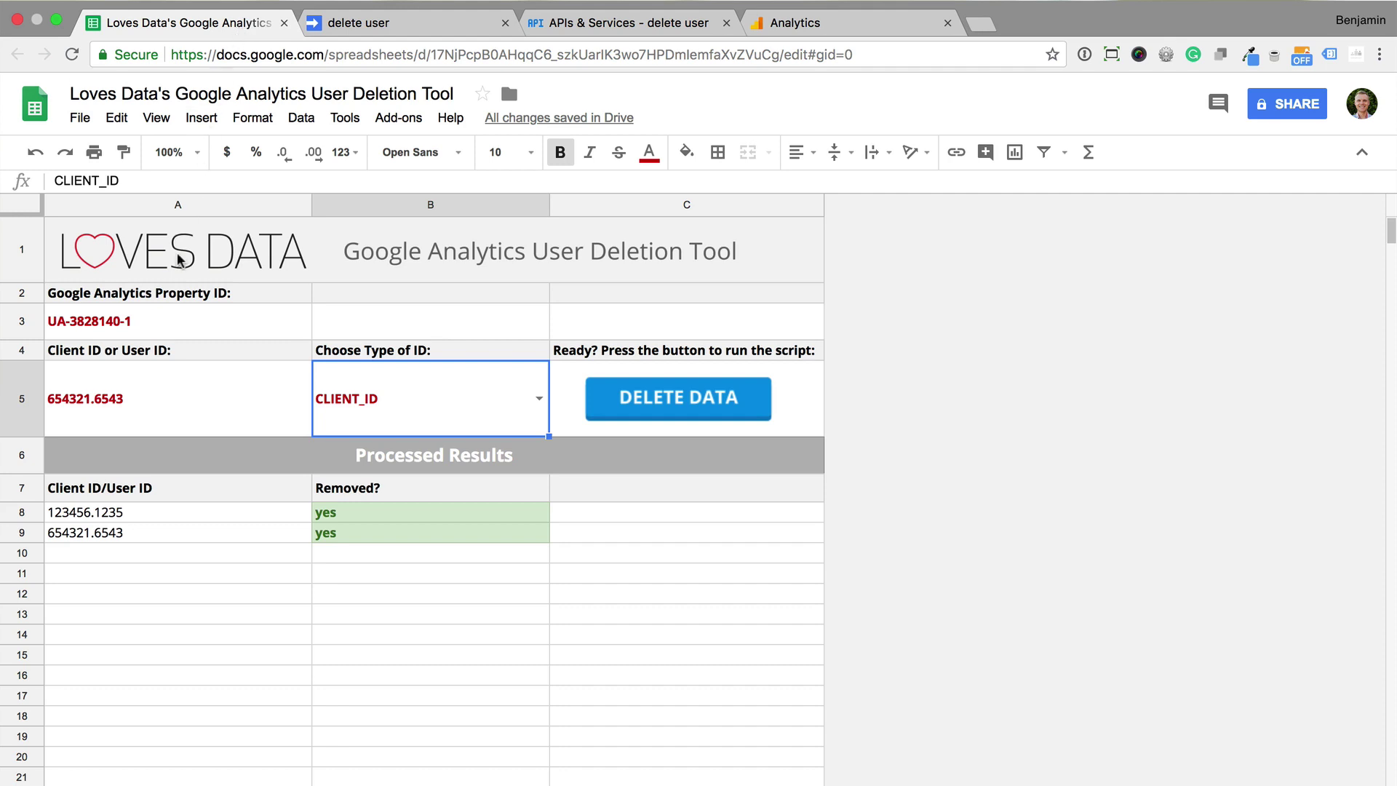
{"action": "left_click", "coordinate": [136, 402]}
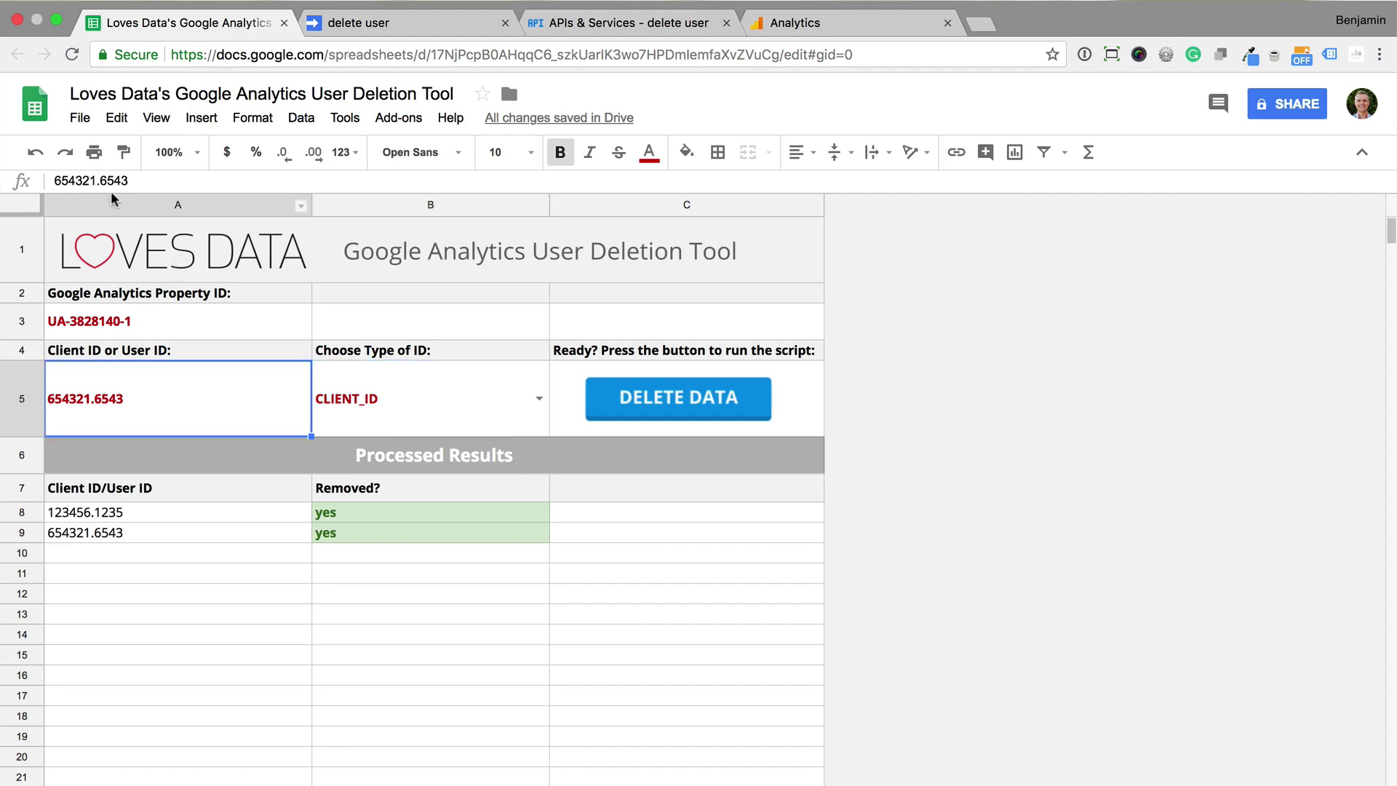
{"action": "left_click_drag", "start_coordinate": [132, 180], "coordinate": [41, 182]}
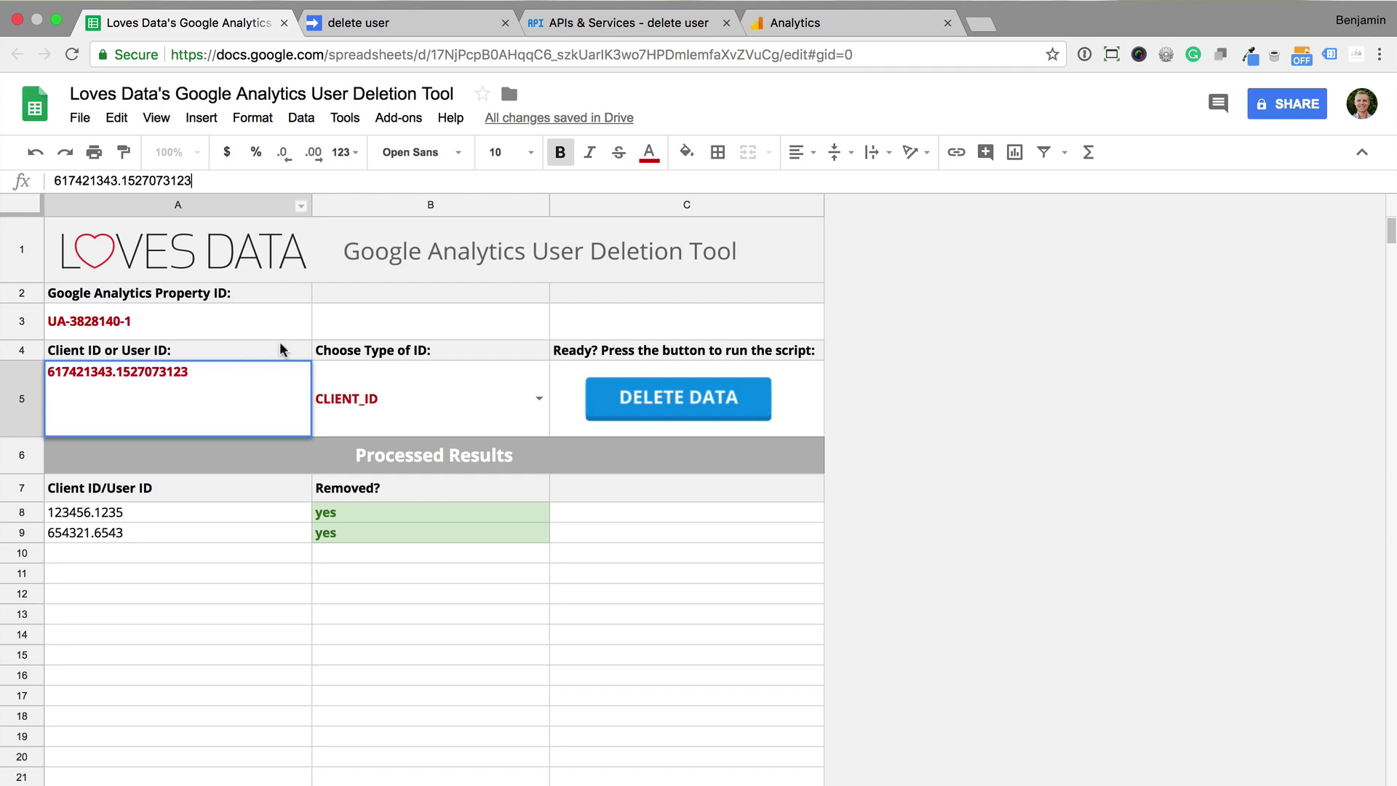
{"action": "left_click", "coordinate": [539, 398]}
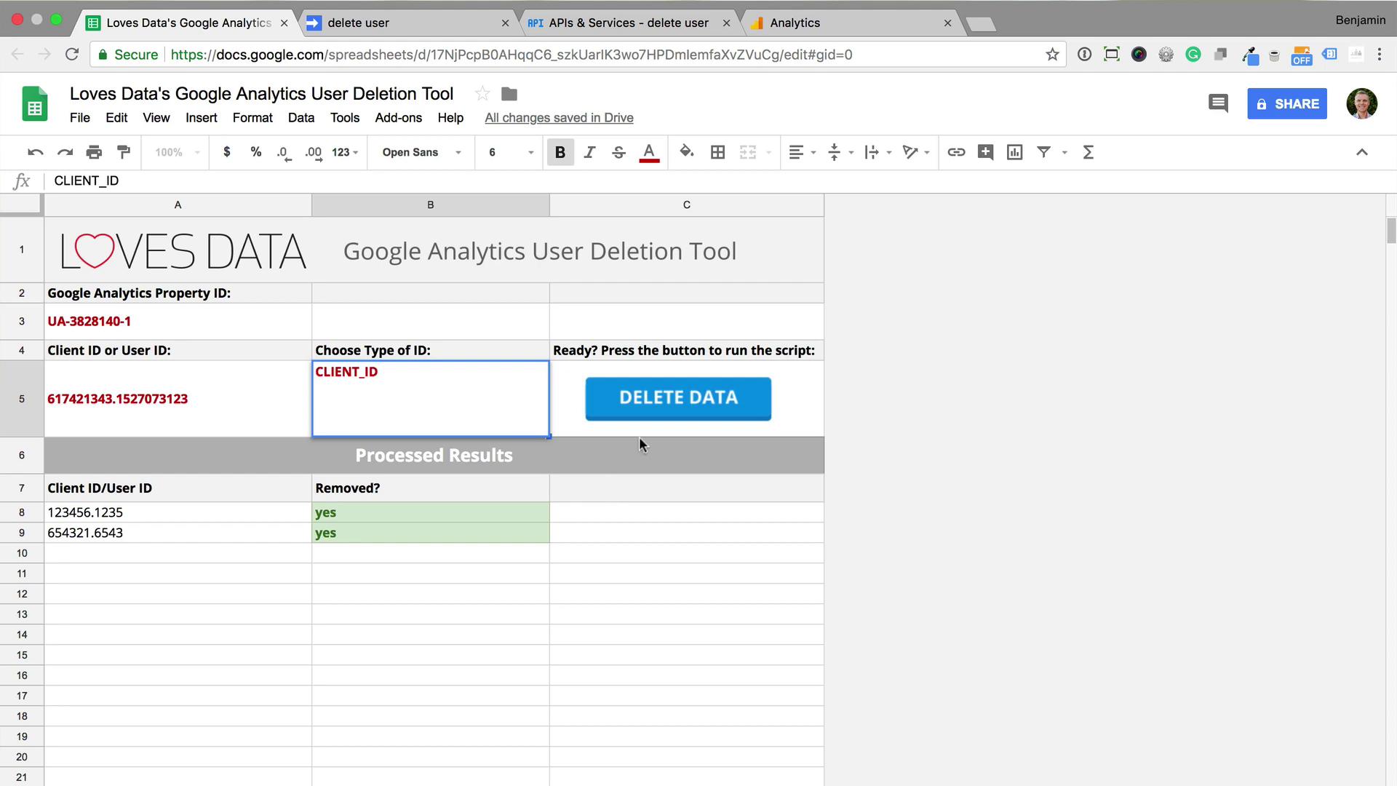
{"action": "left_click", "coordinate": [663, 396]}
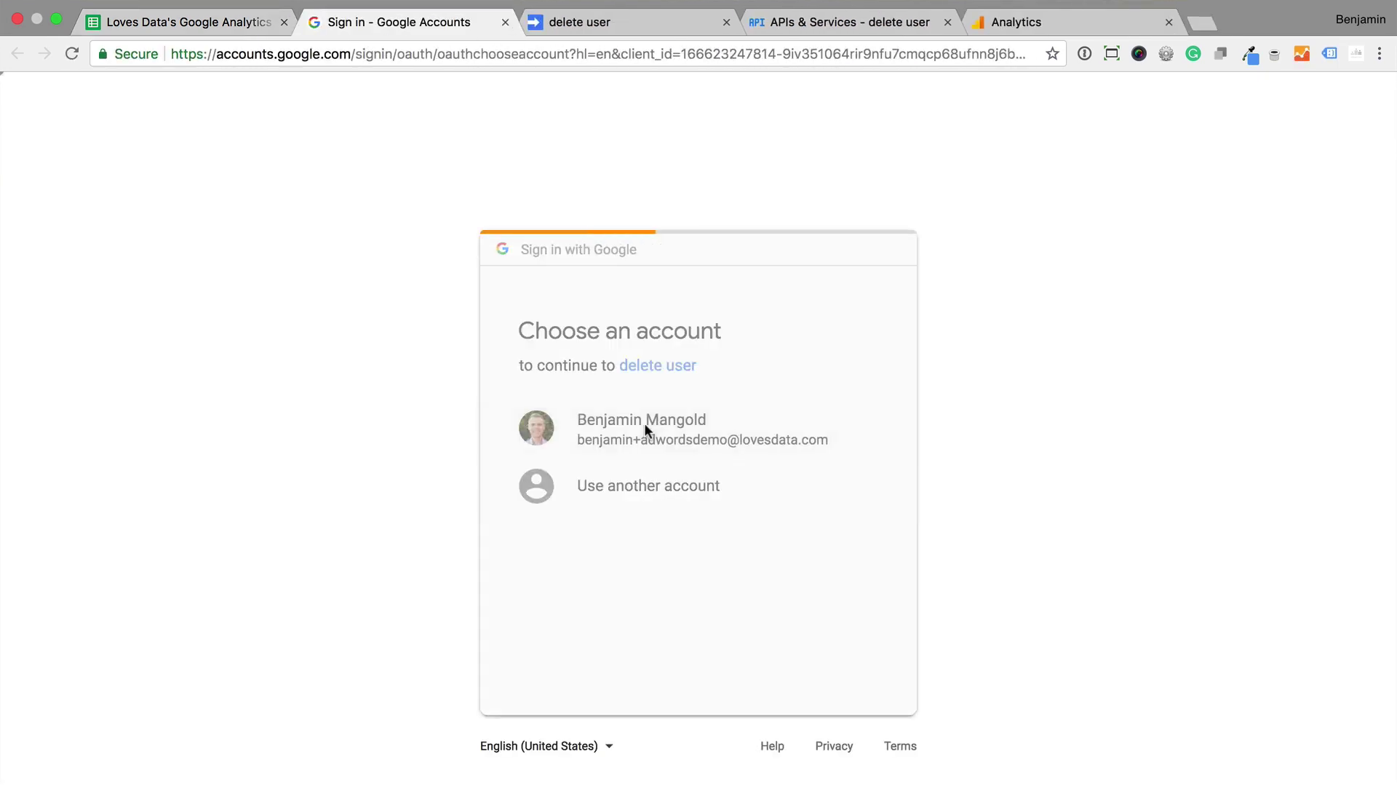
Allow the unverified delete user script access, then check the removed client ID in row 10
{"action": "left_click", "coordinate": [451, 473]}
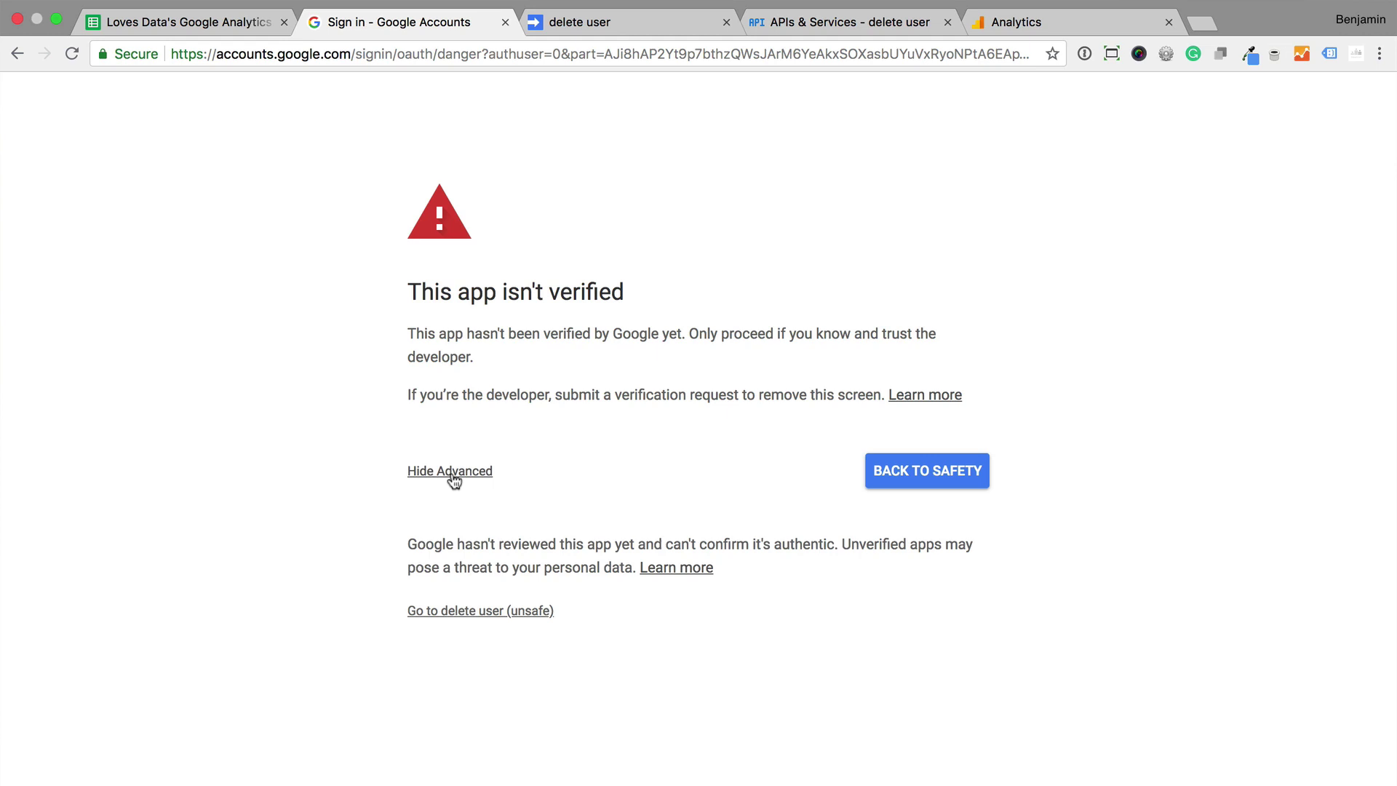
{"action": "left_click", "coordinate": [471, 613]}
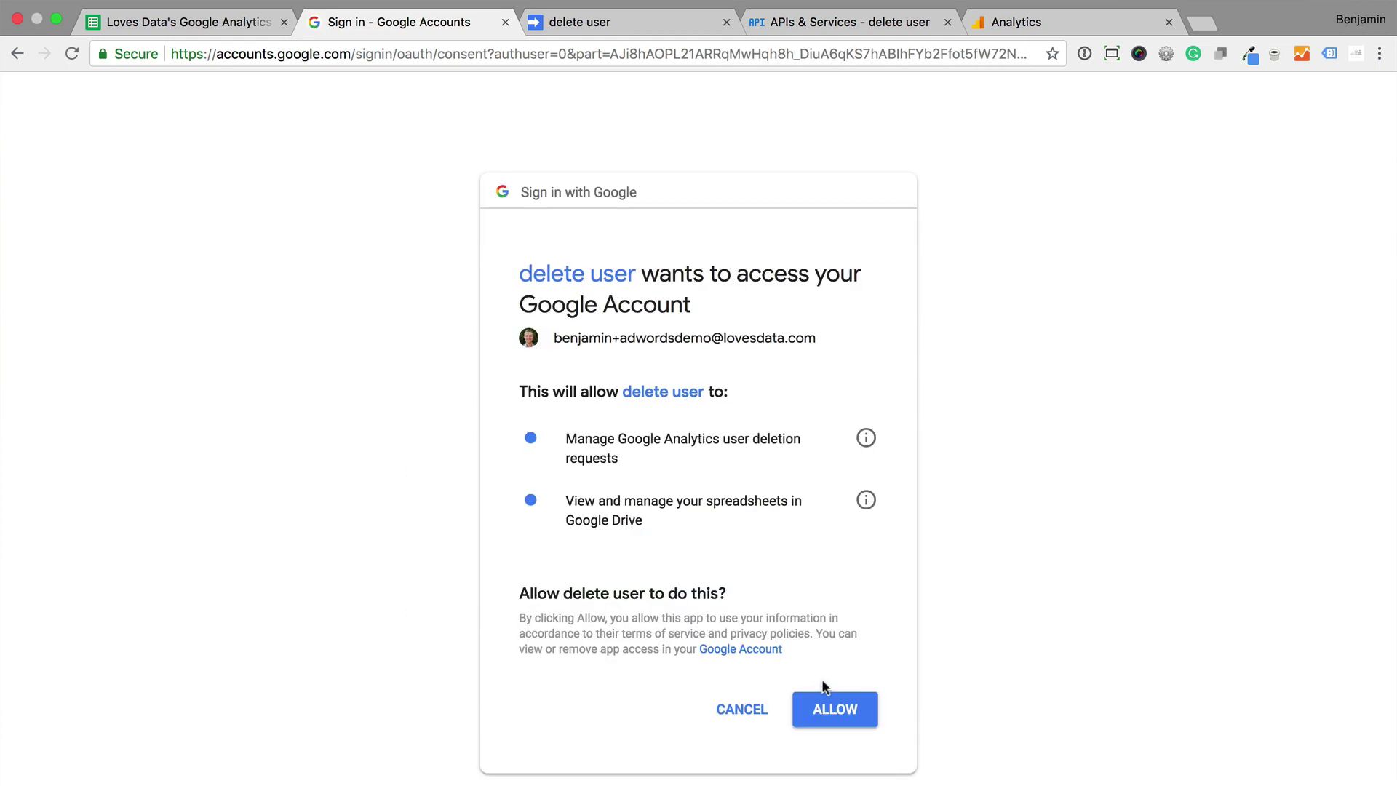
{"action": "left_click", "coordinate": [840, 708]}
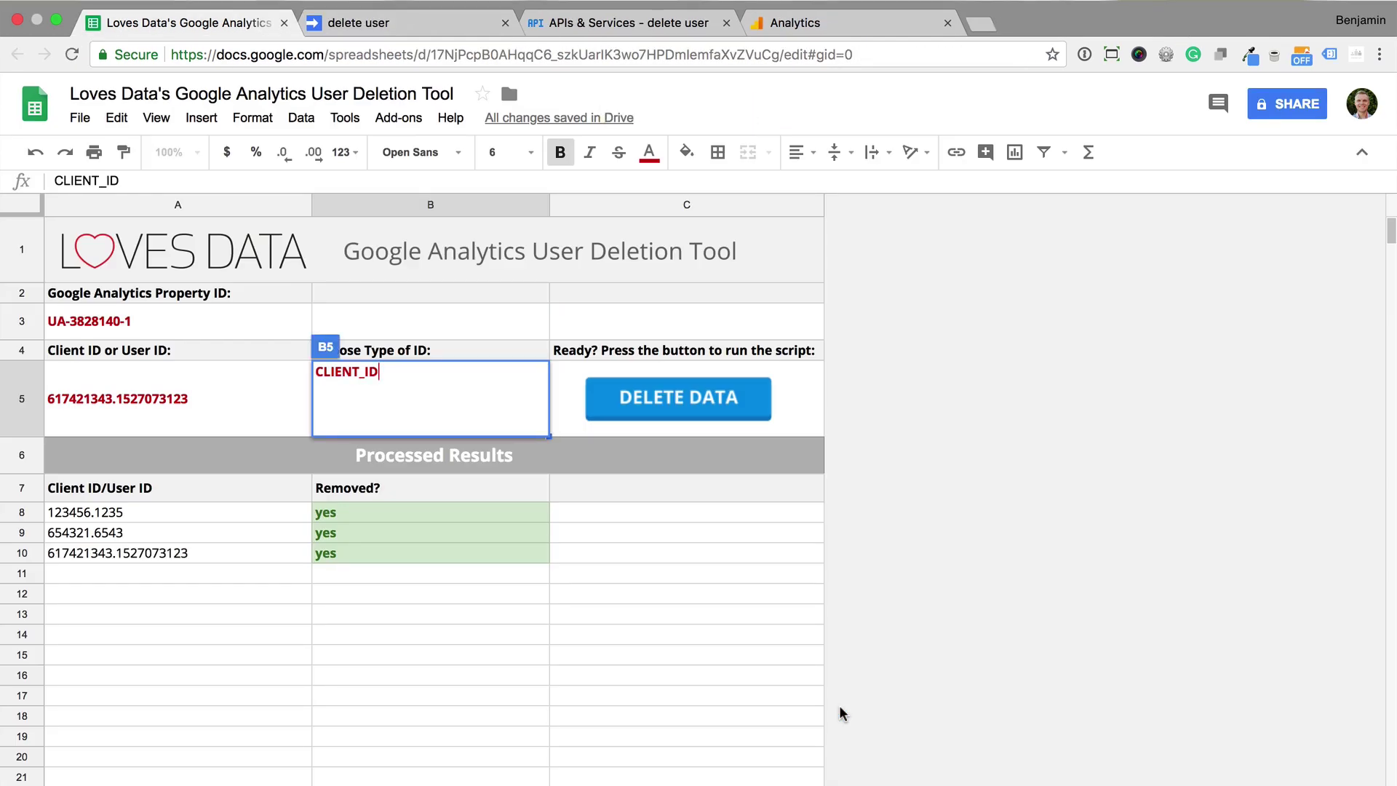
{"action": "left_click", "coordinate": [22, 553]}
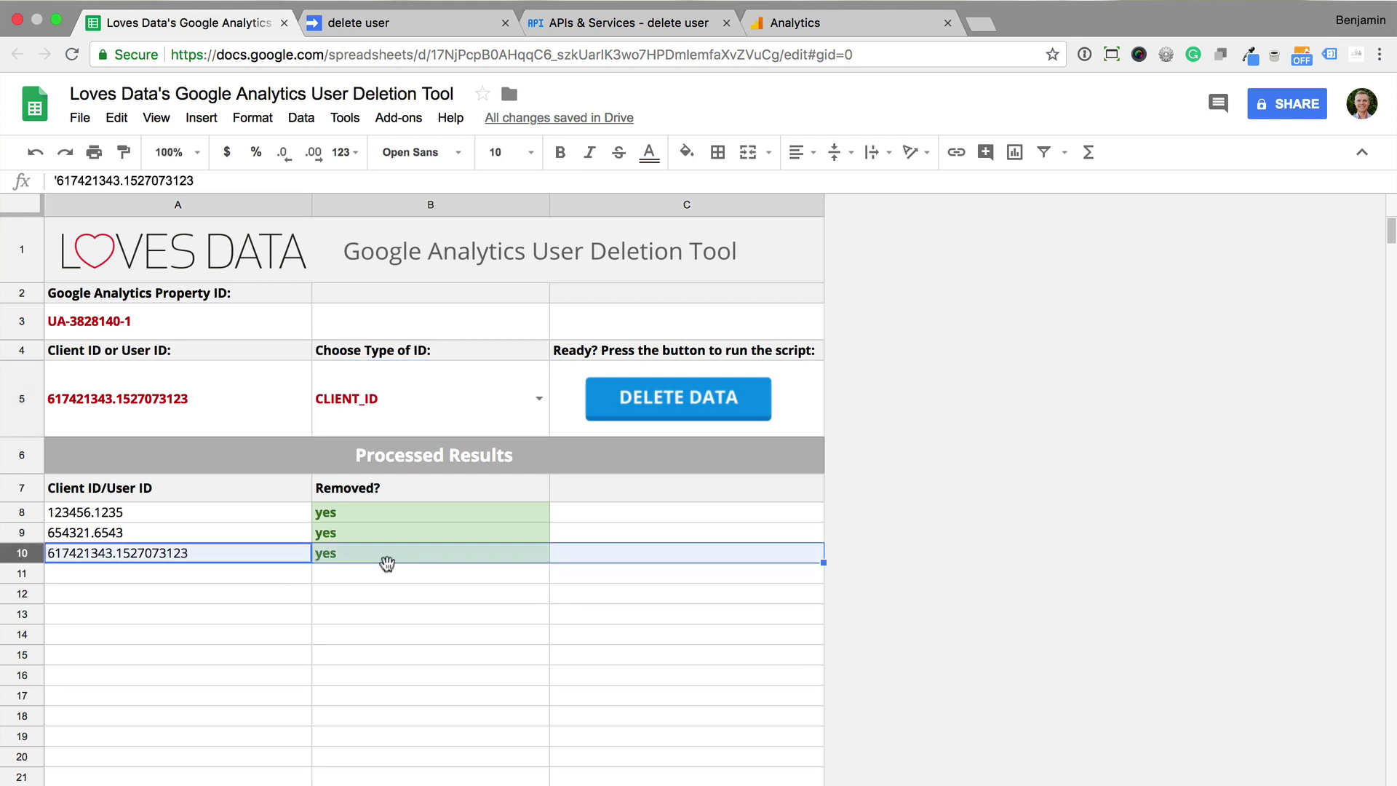
{"action": "left_click", "coordinate": [844, 25]}
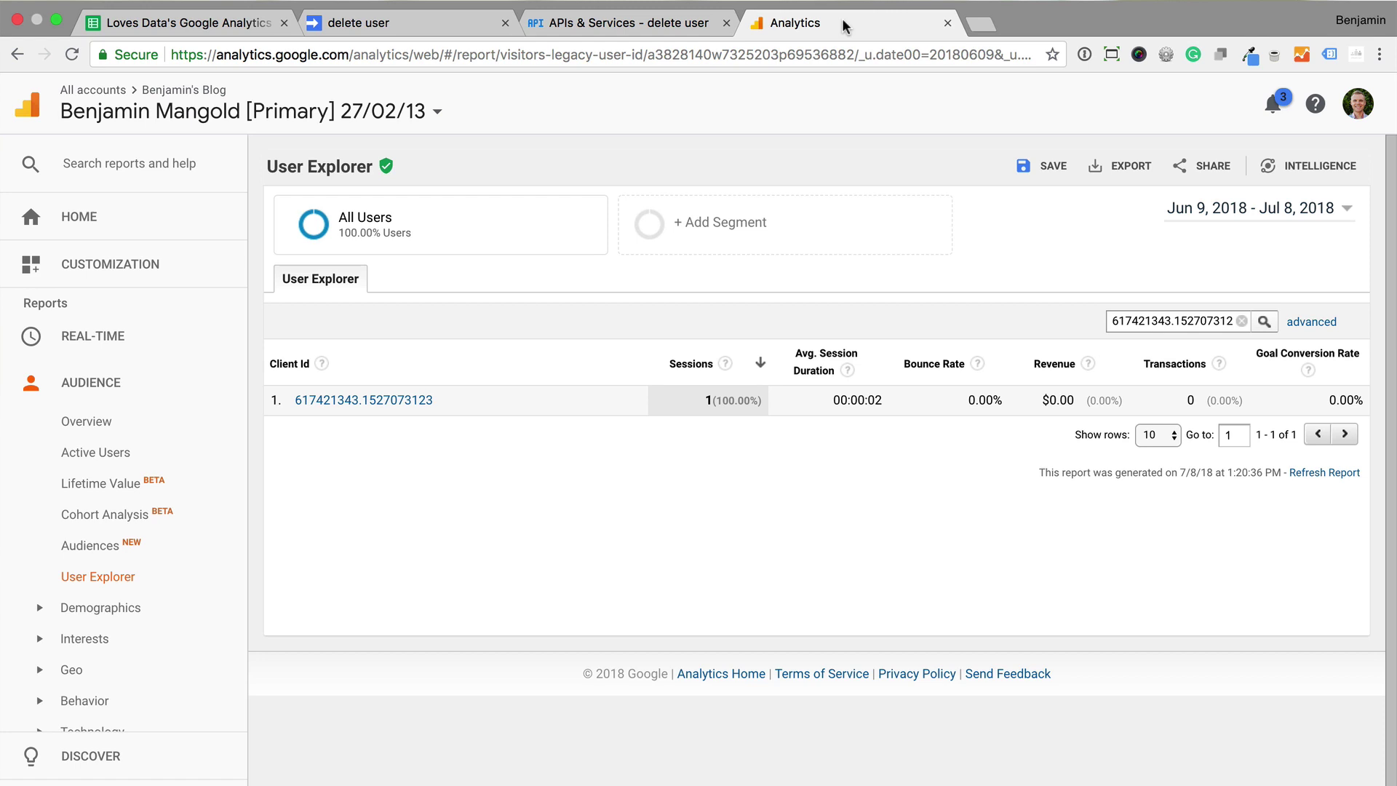
Open the client ID's User Report and highlight its 'Deletion in progress' notice
{"action": "left_click", "coordinate": [411, 401]}
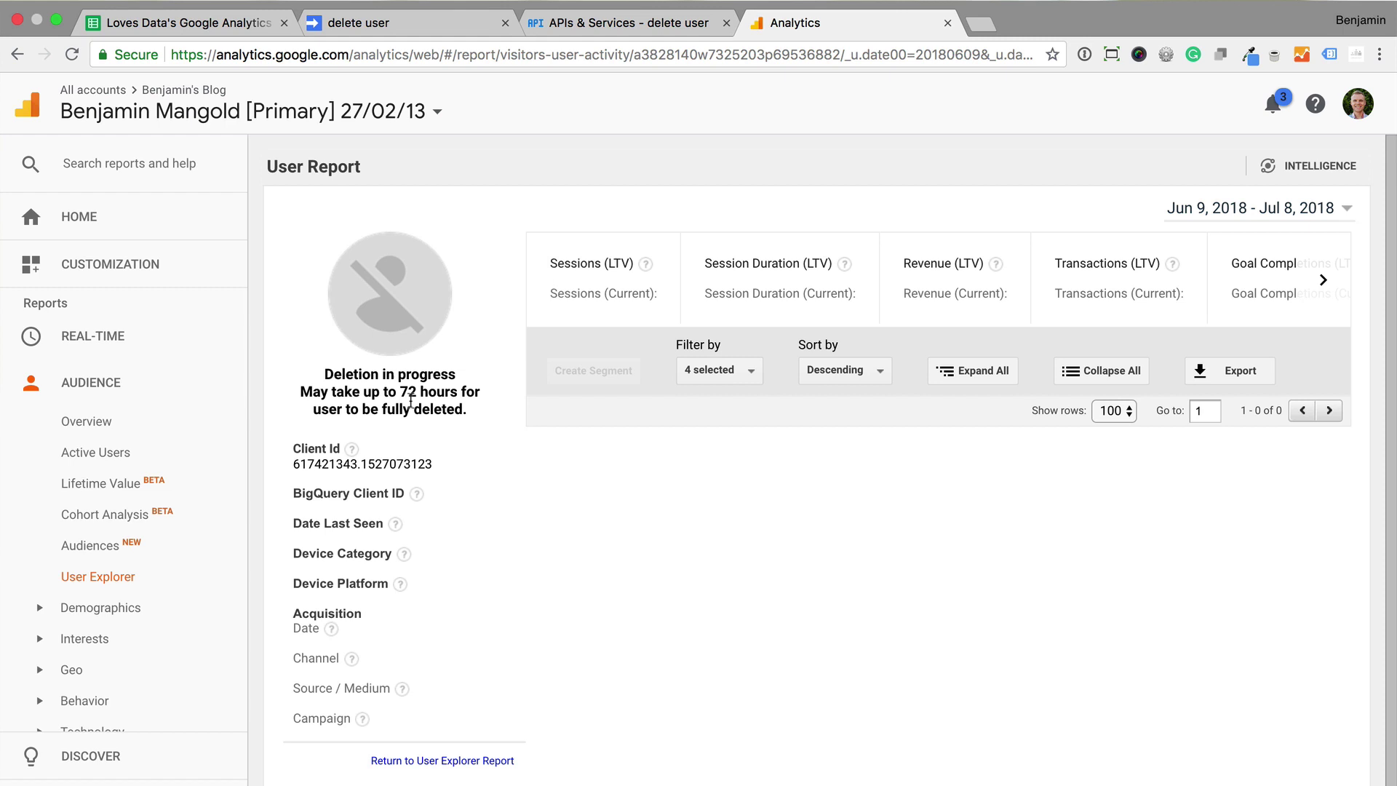
{"action": "left_click_drag", "start_coordinate": [472, 413], "coordinate": [301, 370]}
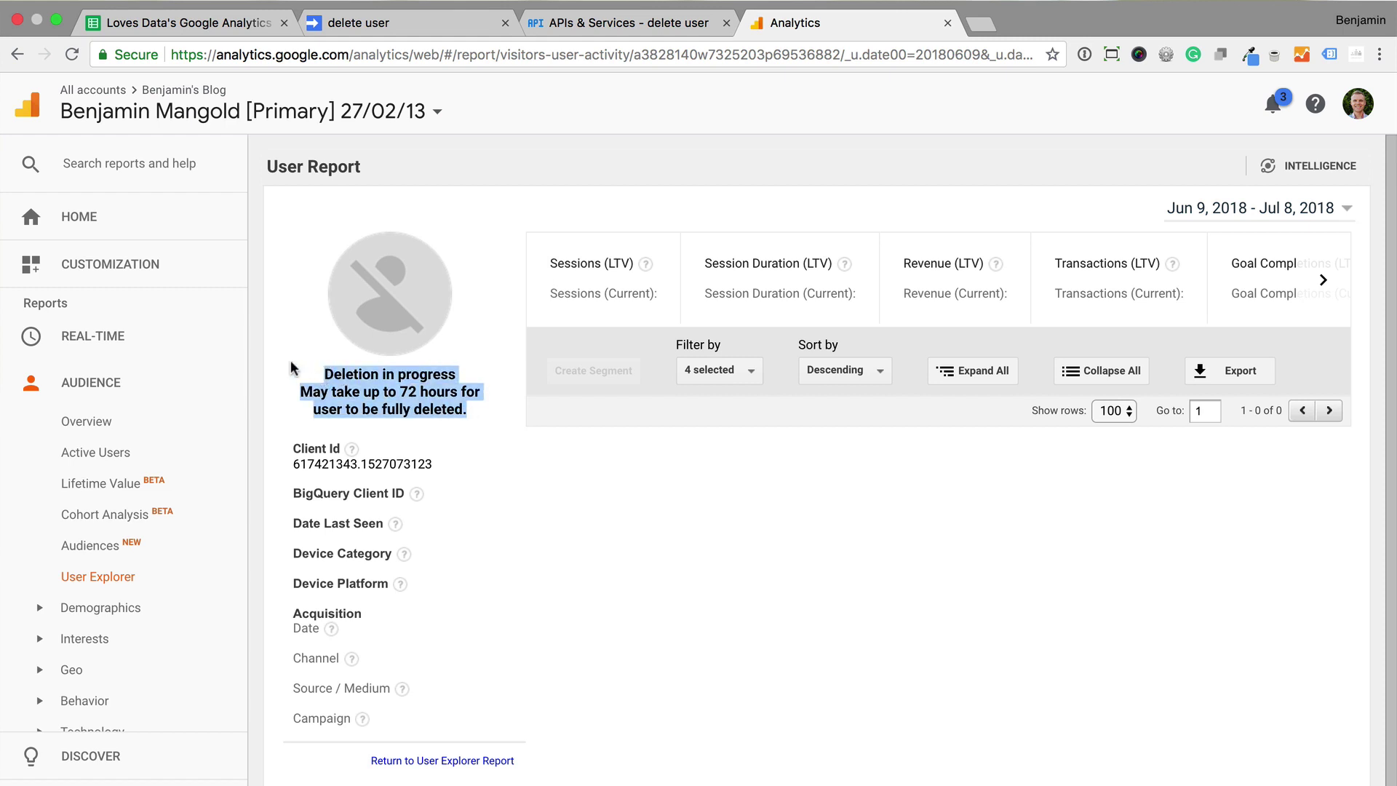